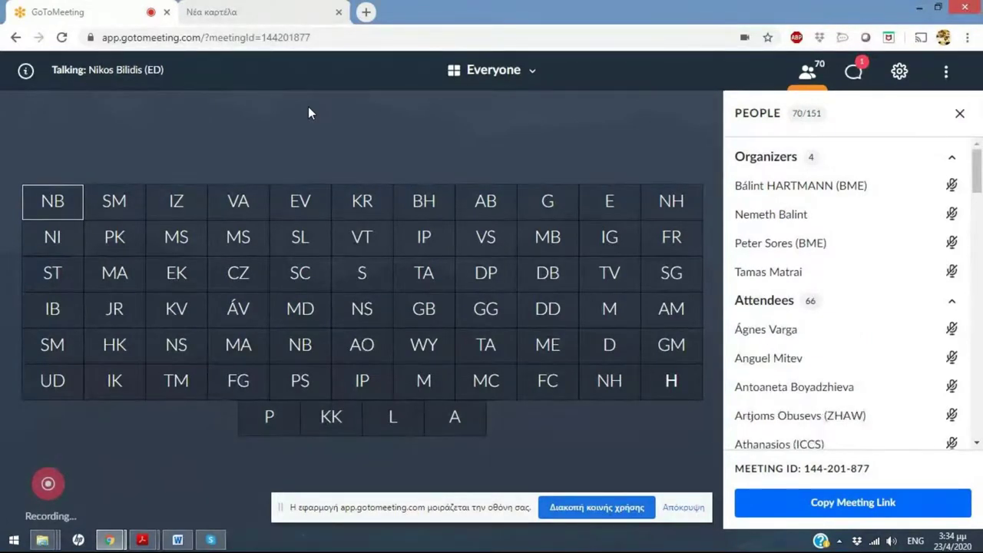
# - Open flexi.eurodyn.com/market in the empty browser tab beside the GoToMeeting one
pyautogui.click(309, 14)
pyautogui.click(321, 40)
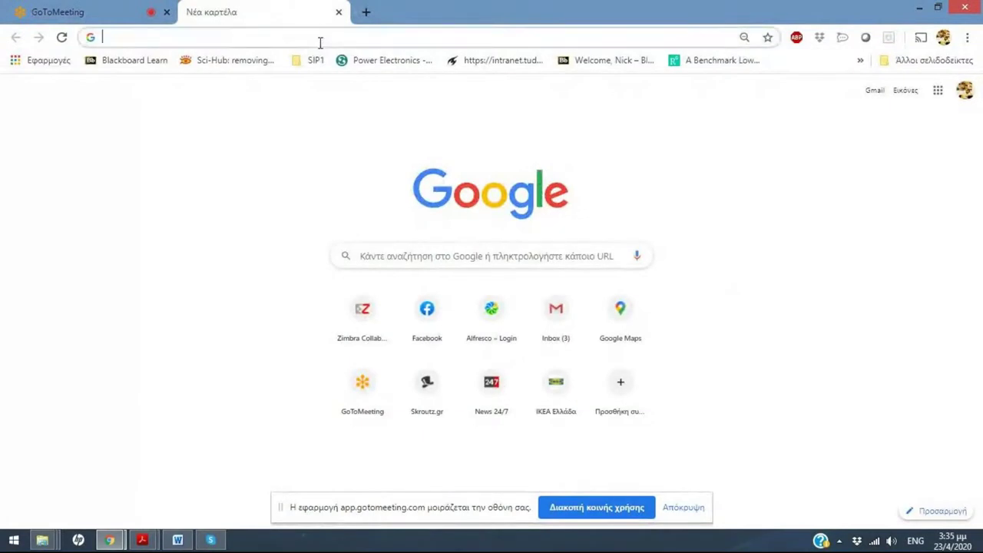
pyautogui.write('flexi')
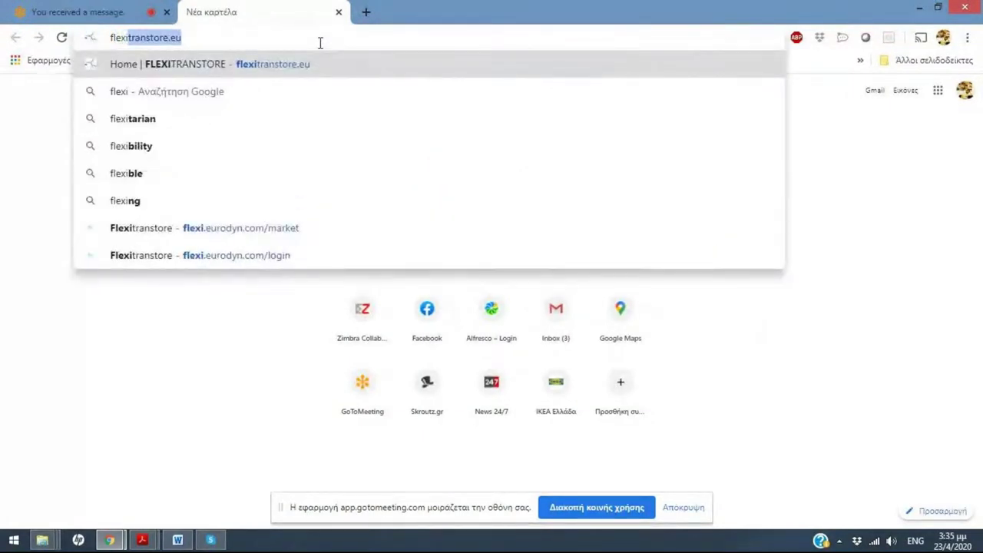
pyautogui.write('.eurodyn.com/market')
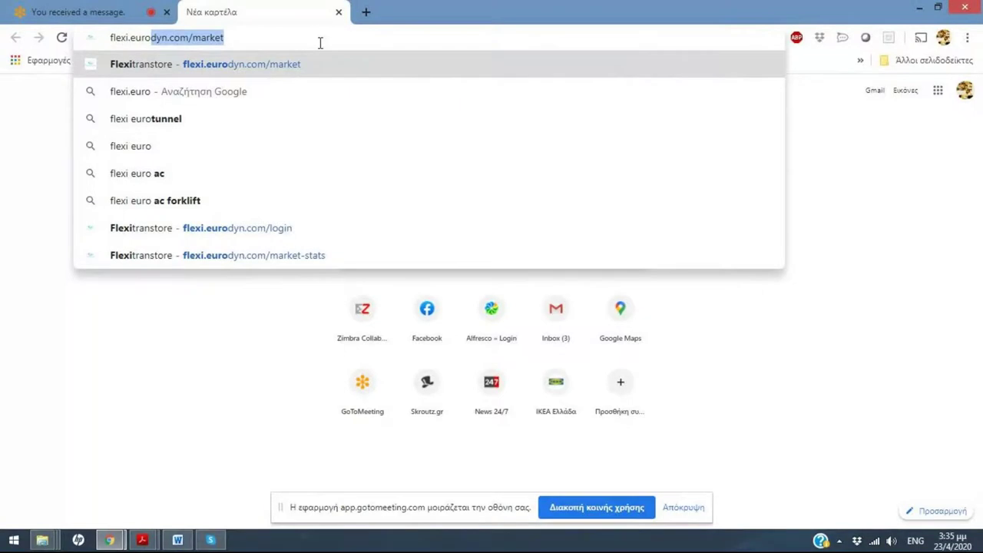
pyautogui.press('Return')
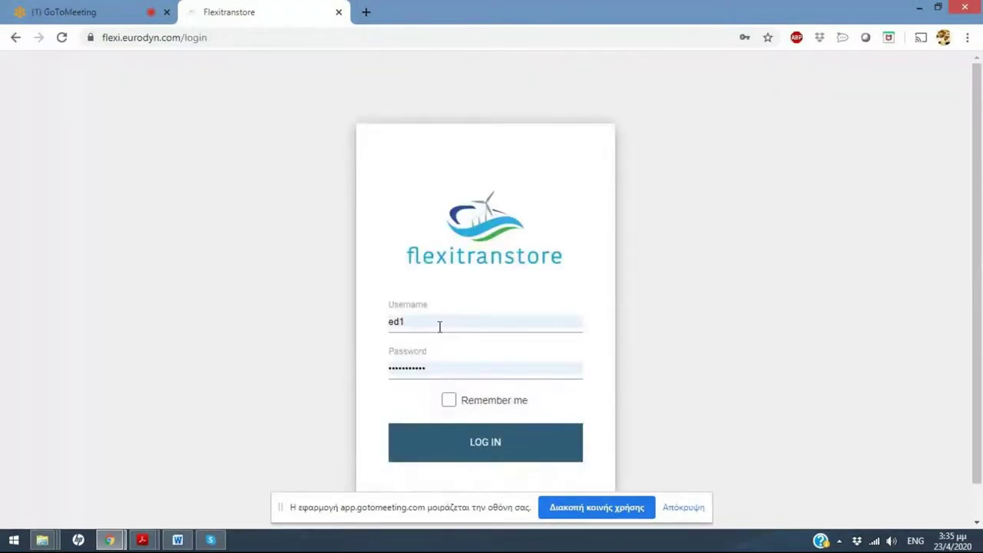
# - Log in to Flexitranstore with the username admin and dismiss the browser's offer to save the password
pyautogui.click(411, 325)
pyautogui.moveTo(410, 324); pyautogui.dragTo(366, 334)
pyautogui.write('admin')
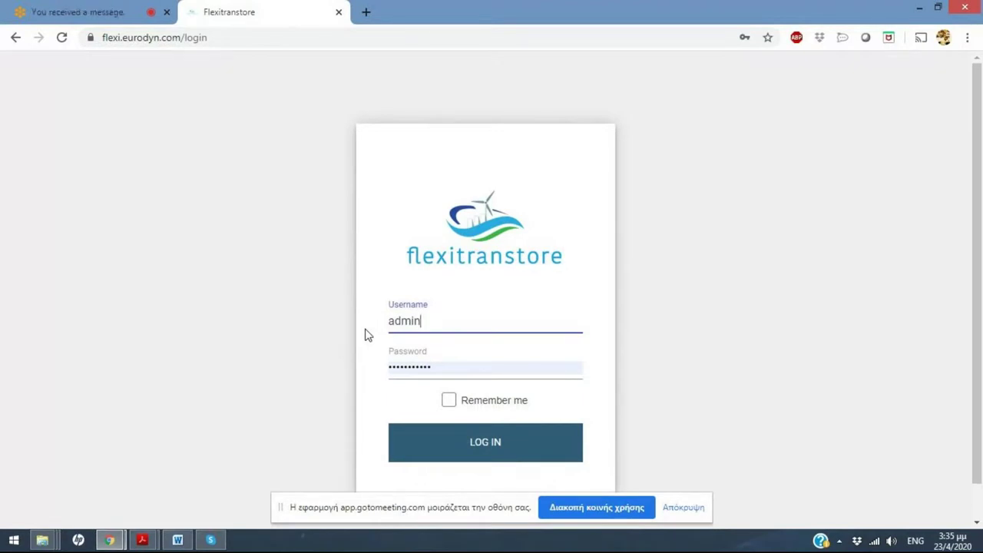
pyautogui.click(474, 440)
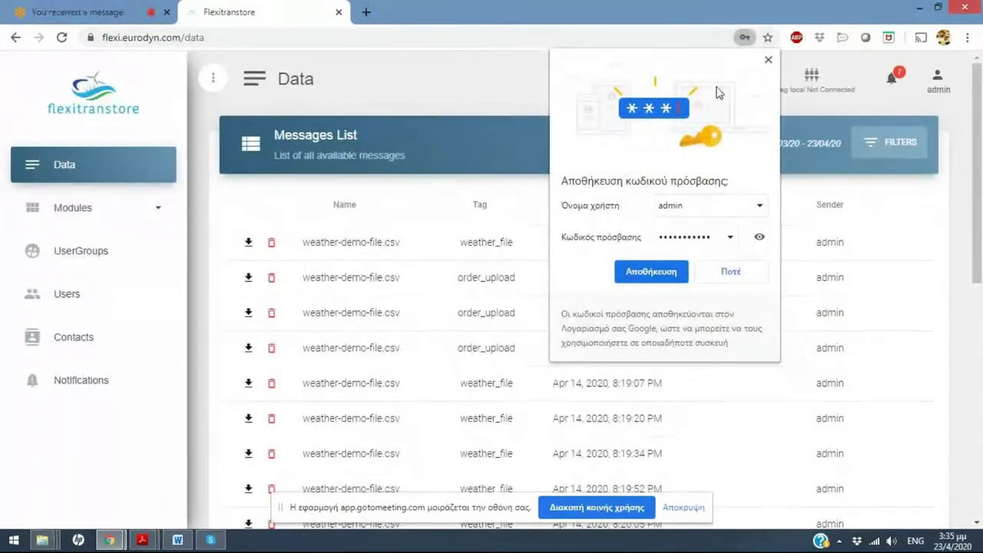
pyautogui.click(768, 59)
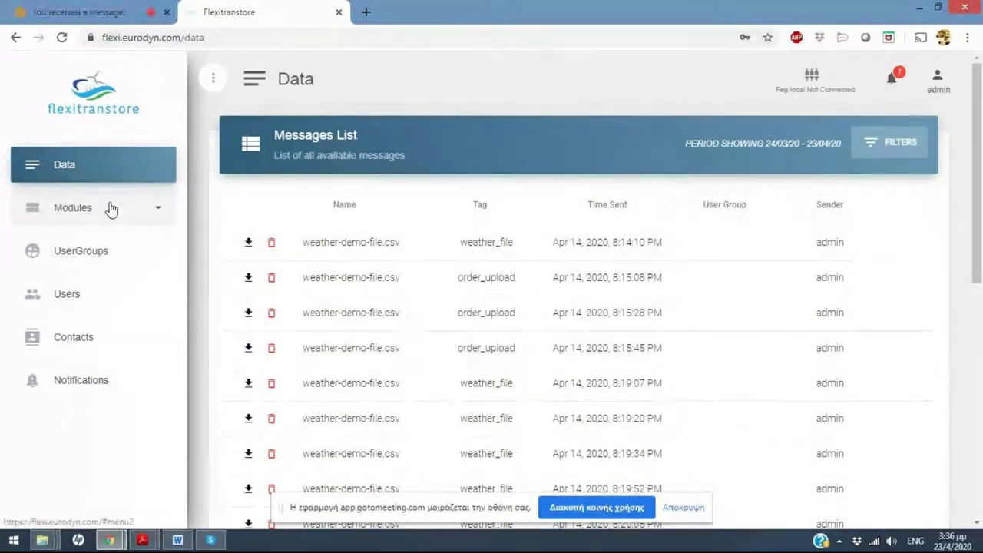
# - Review the UserGroups page and the Data messages list, finishing on UserGroups
pyautogui.click(112, 261)
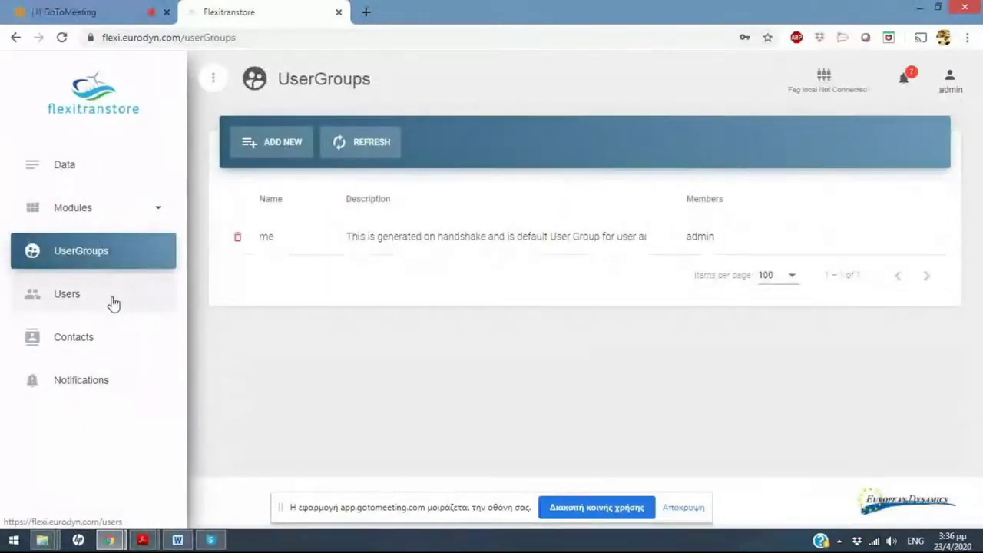
pyautogui.click(114, 179)
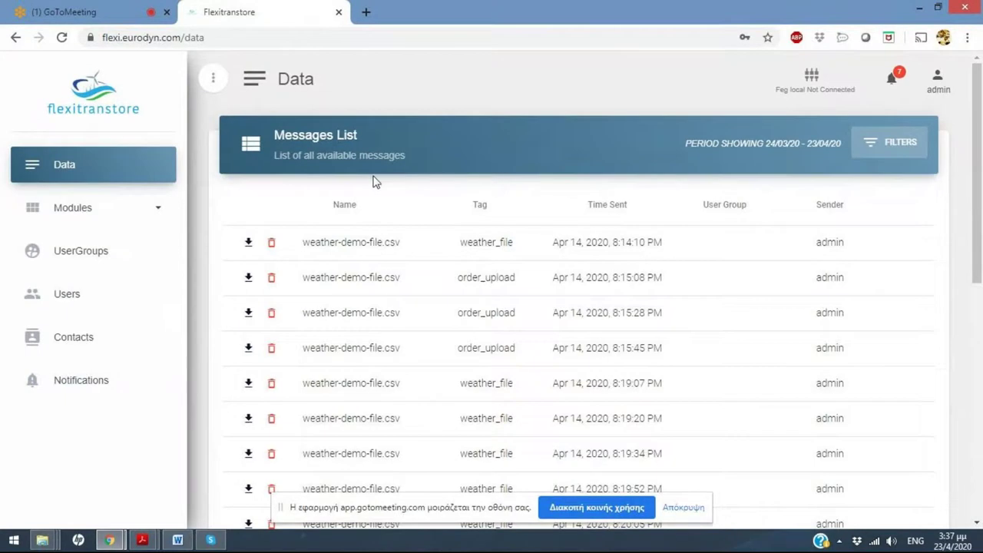
pyautogui.click(158, 251)
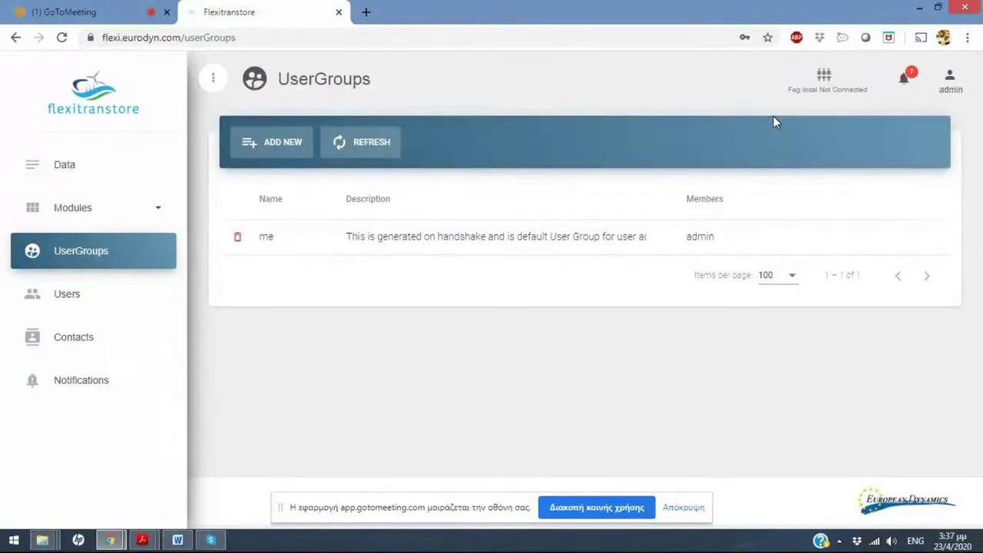
# - Switch the admin account from the Feg area to the Market area and show its navigation
pyautogui.click(945, 86)
pyautogui.click(891, 136)
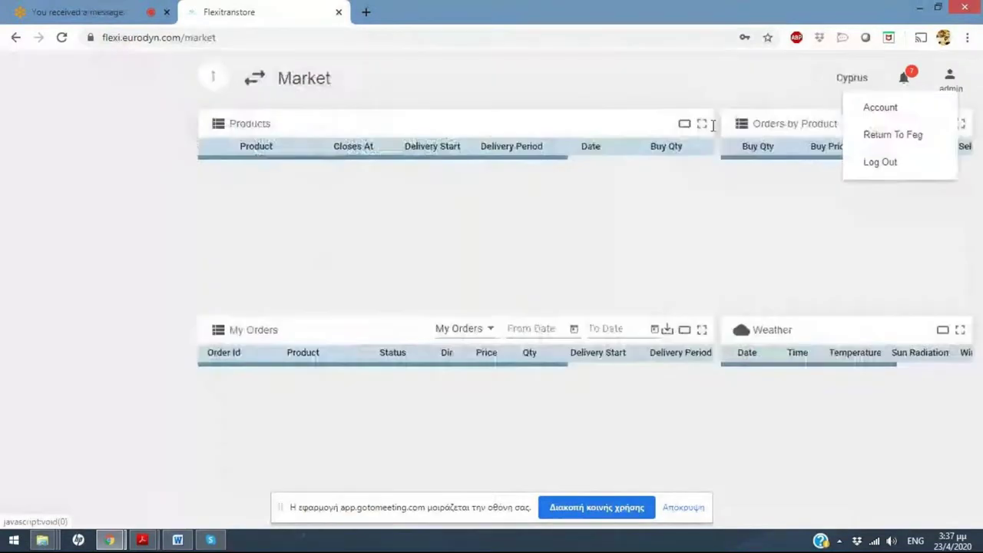
pyautogui.click(26, 78)
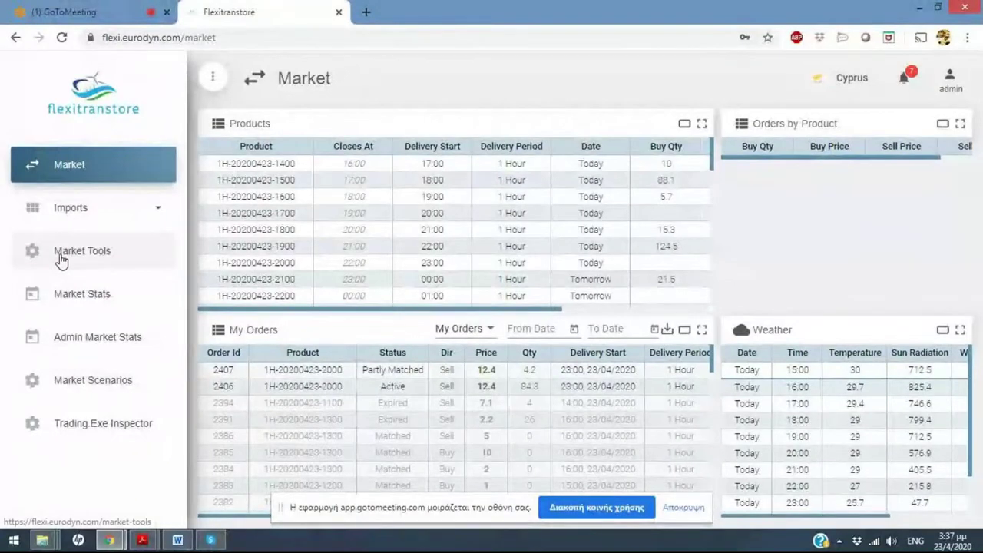
# - View the Market Data and Weather Data import pages, closing the period selection dialog without applying it
pyautogui.click(66, 212)
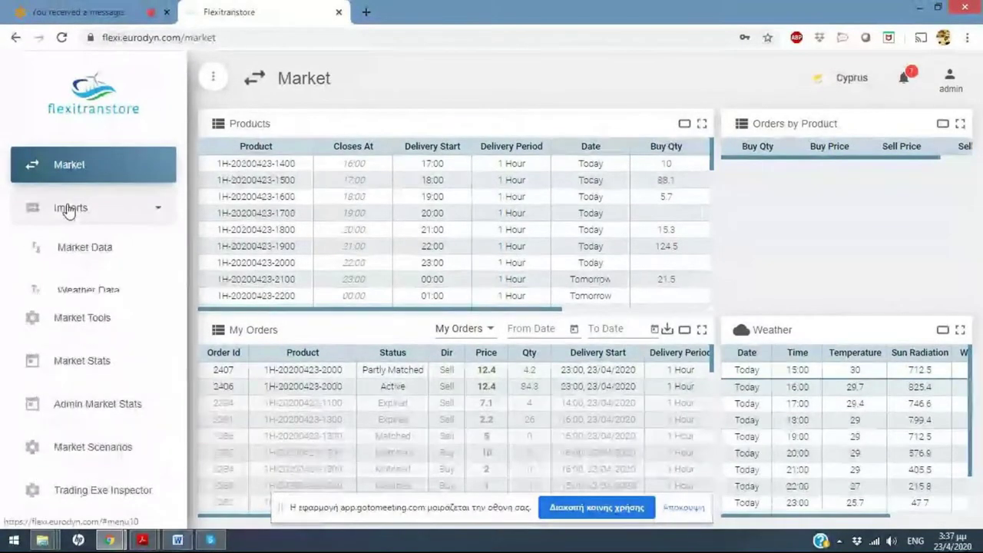
pyautogui.click(82, 260)
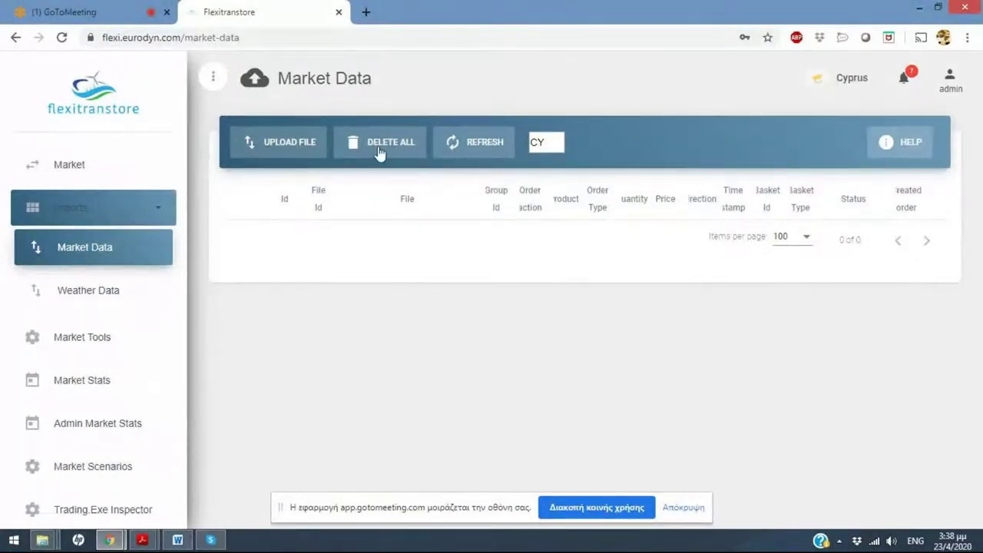
pyautogui.click(108, 297)
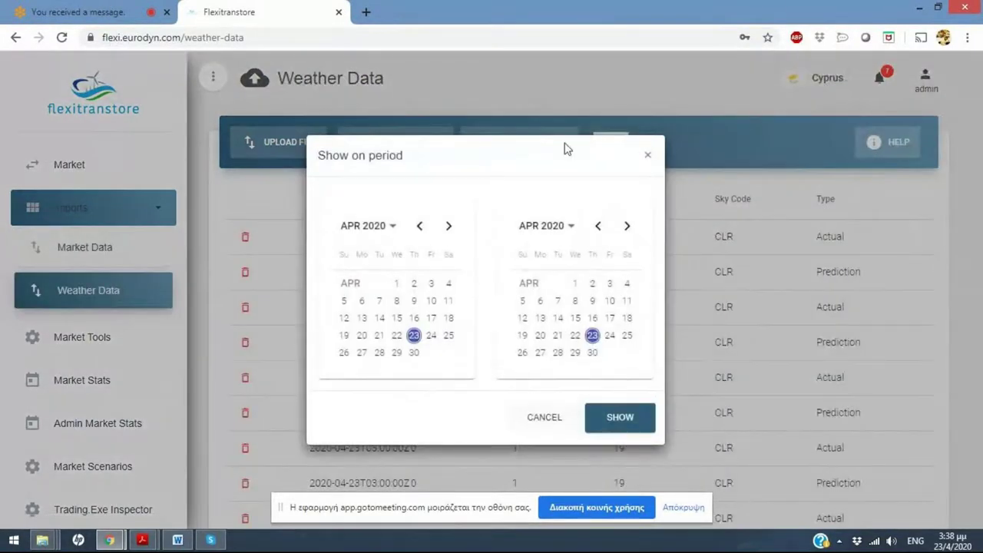
pyautogui.click(647, 157)
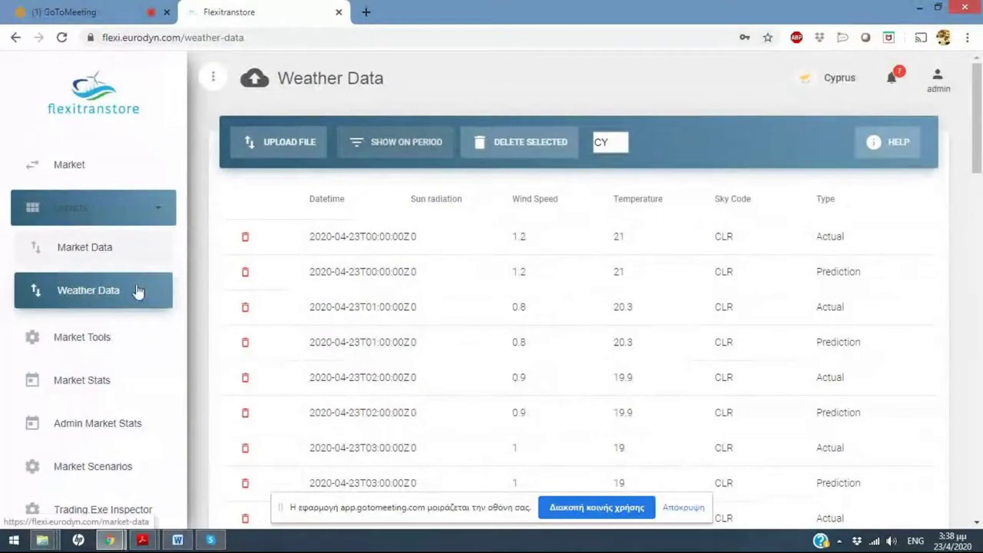
# - Look through the Market Tools, Market Stats and Admin Market Stats pages
pyautogui.click(123, 339)
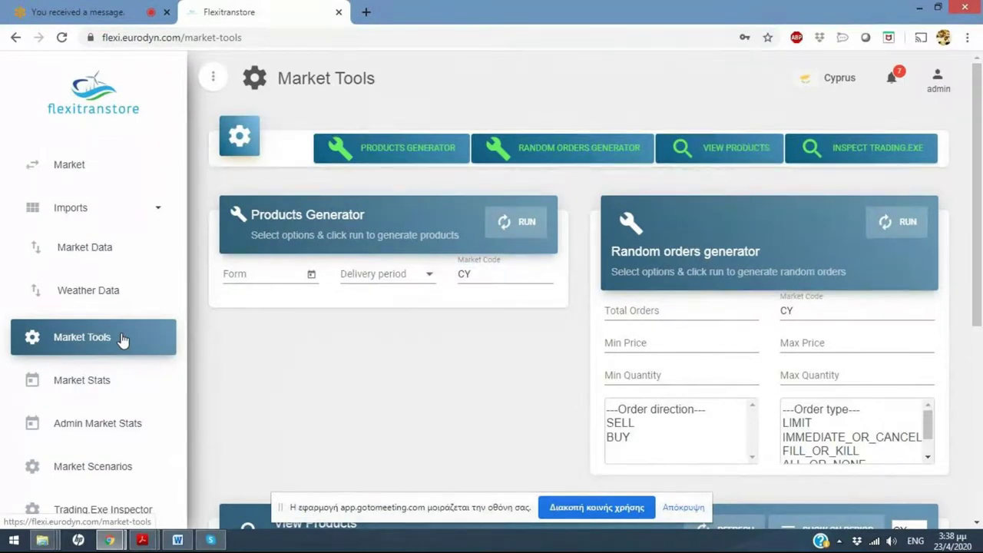
pyautogui.click(106, 382)
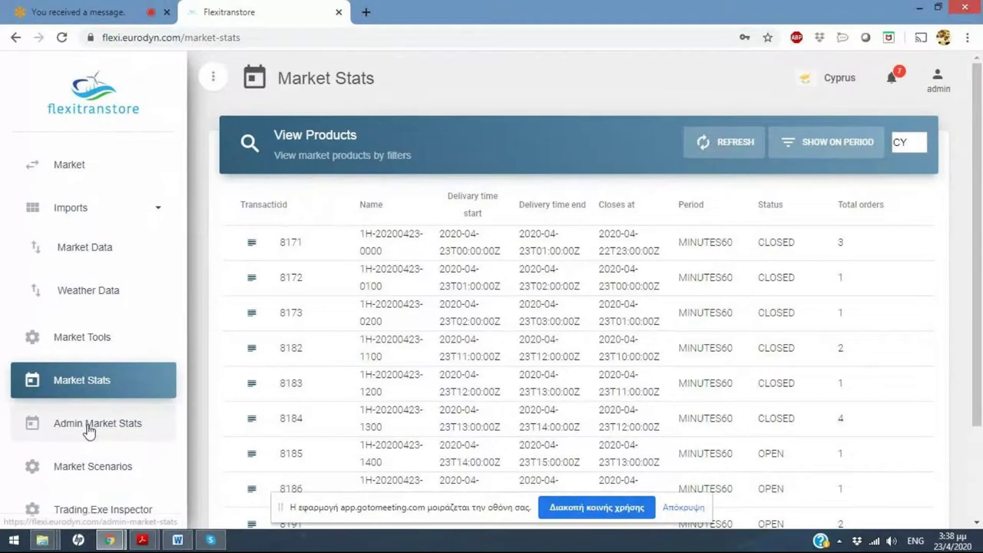
pyautogui.click(90, 427)
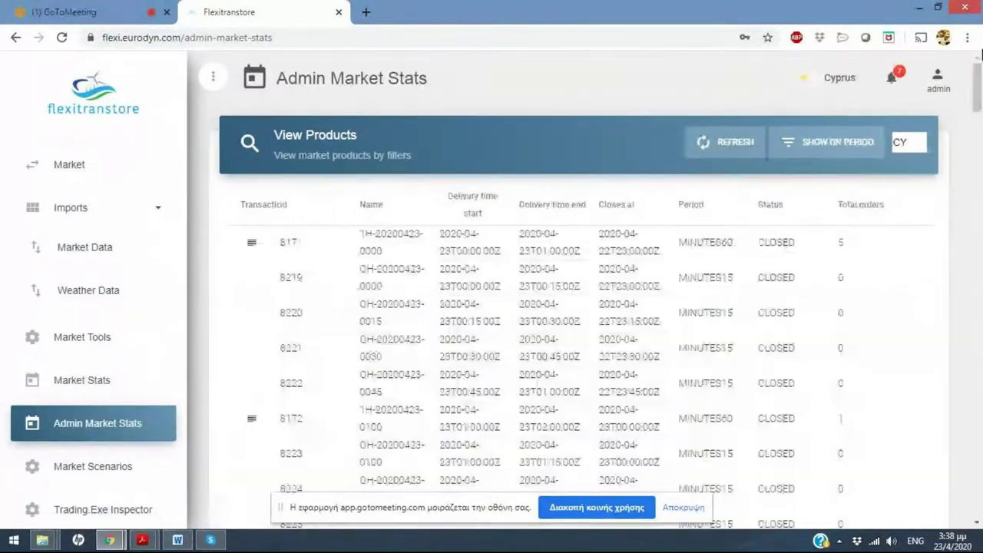
# - Log out of the admin account and log back in as ed1 with the saved credentials
pyautogui.click(939, 76)
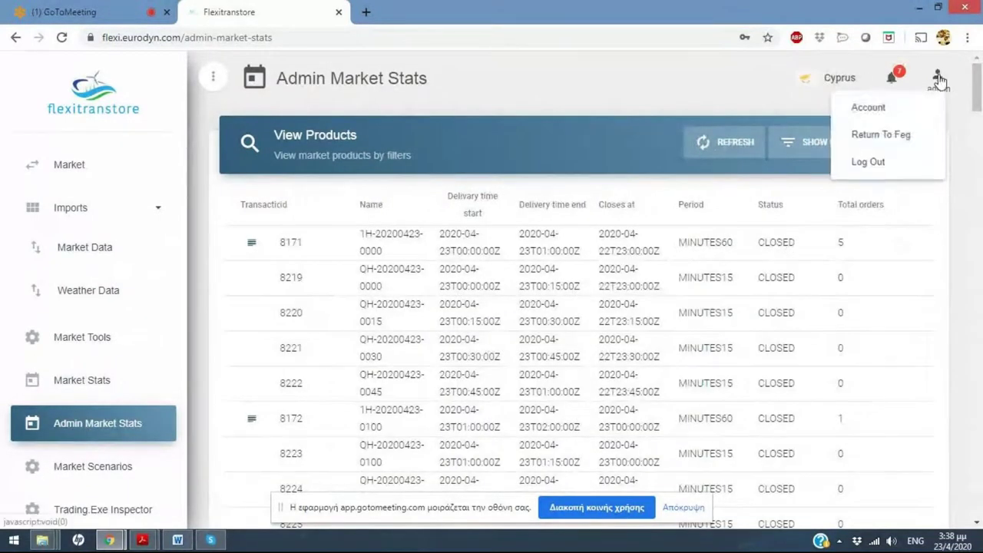
pyautogui.click(873, 161)
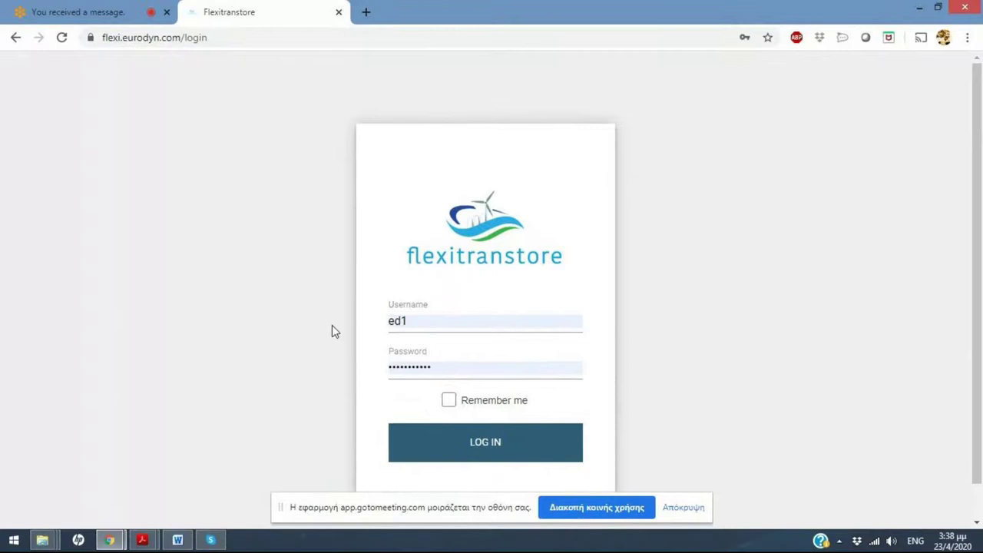
pyautogui.click(434, 436)
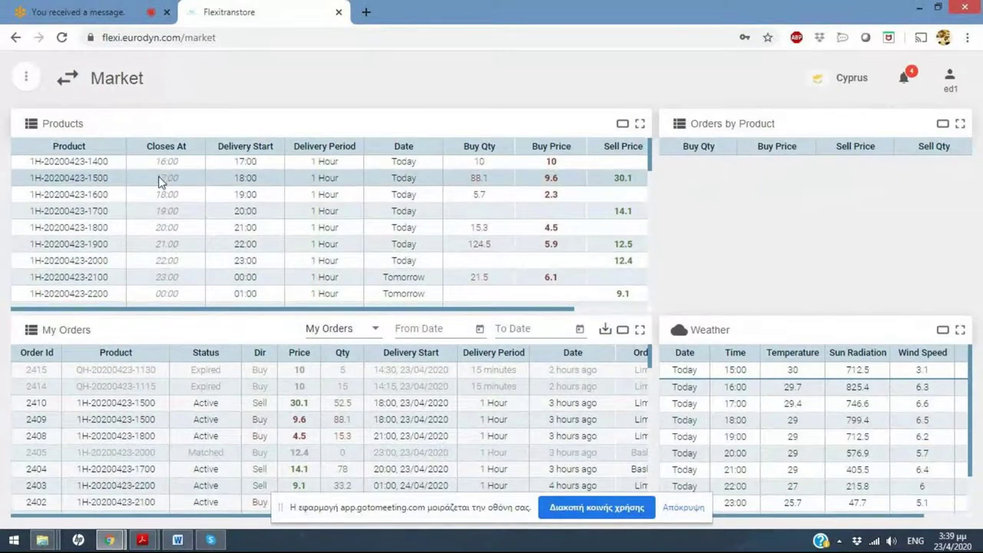
# - Browse the Products list through the hourly and 15-minute products and return to its beginning
pyautogui.scroll(-3, 158, 176)
pyautogui.scroll(-1, 158, 176)
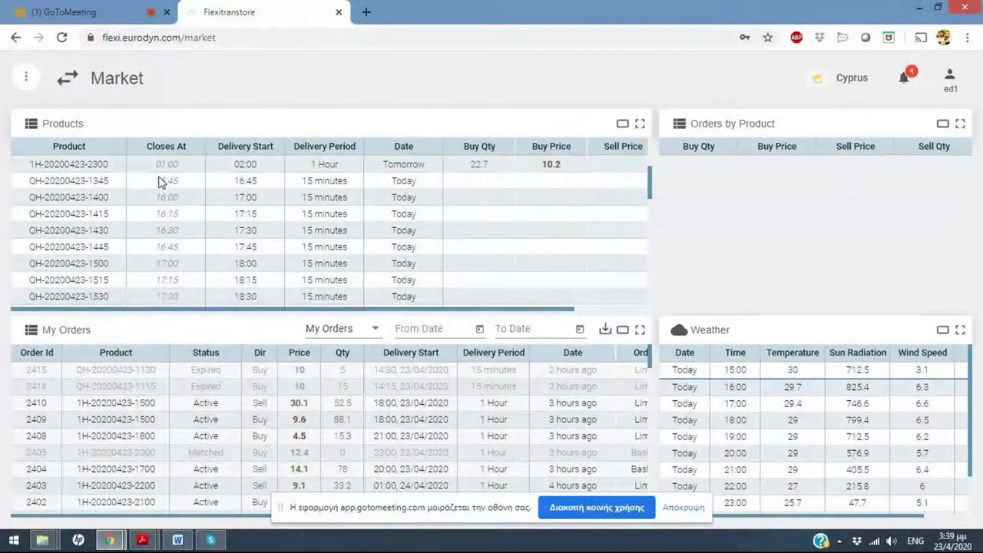
pyautogui.scroll(4, 159, 178)
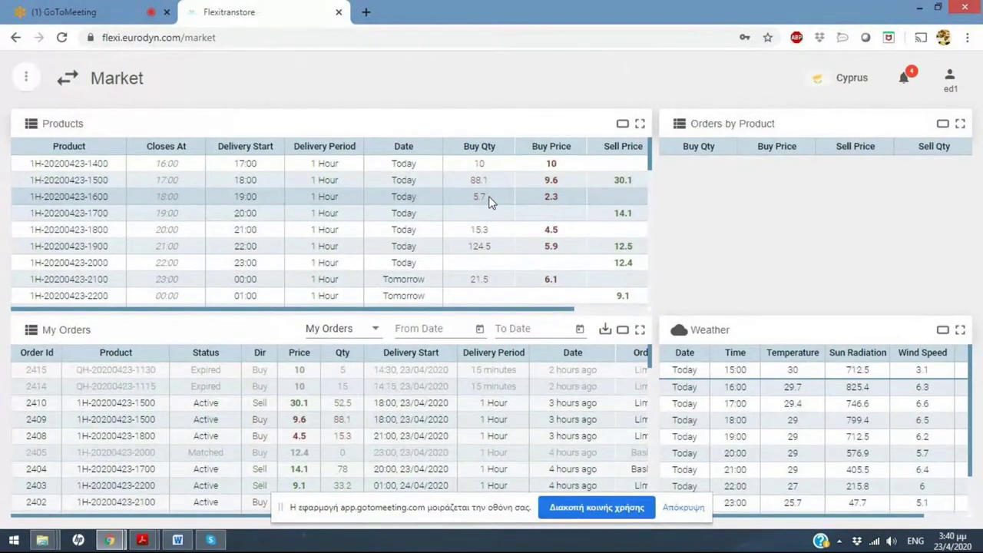
pyautogui.click(121, 200)
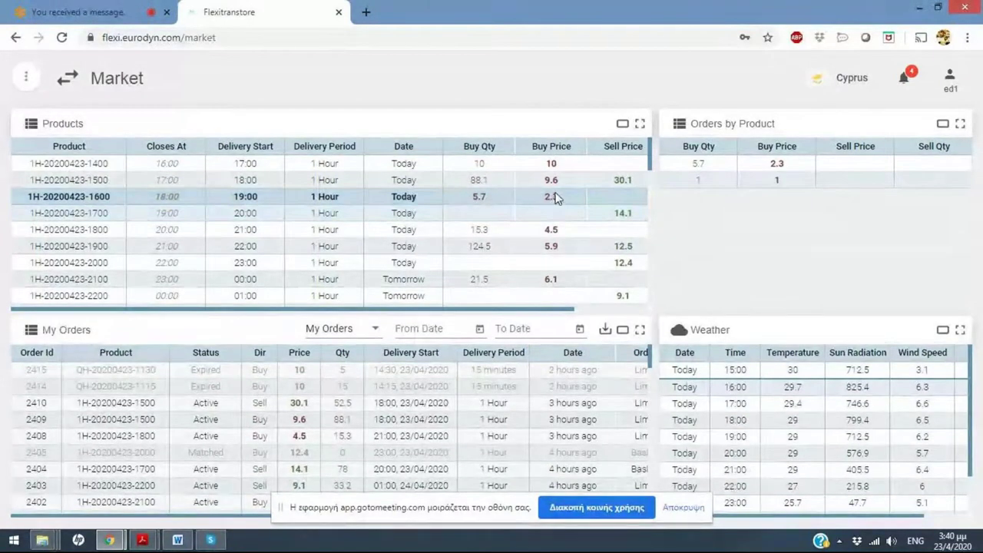
pyautogui.hscroll(1, 434, 315)
pyautogui.moveTo(434, 315); pyautogui.dragTo(490, 311)
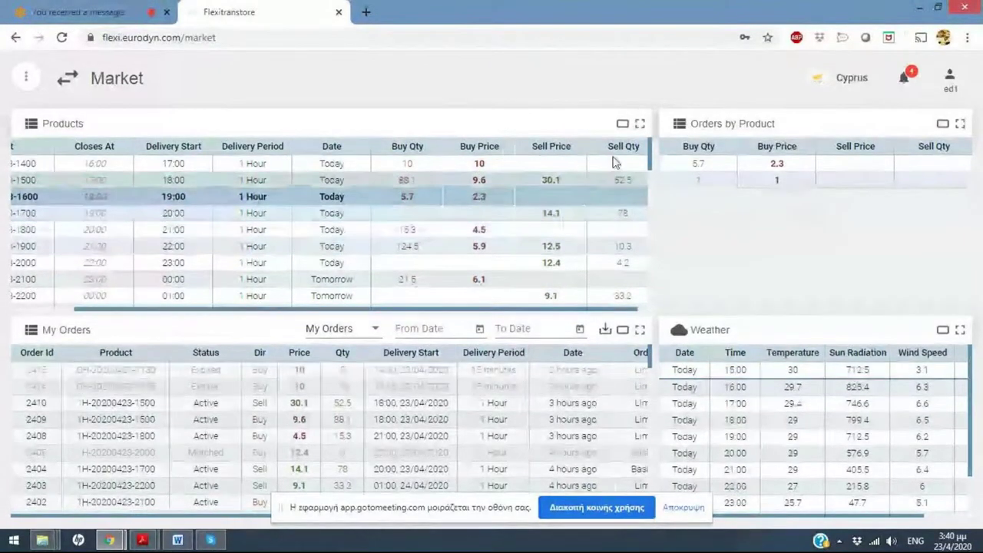
pyautogui.moveTo(424, 311); pyautogui.dragTo(345, 315)
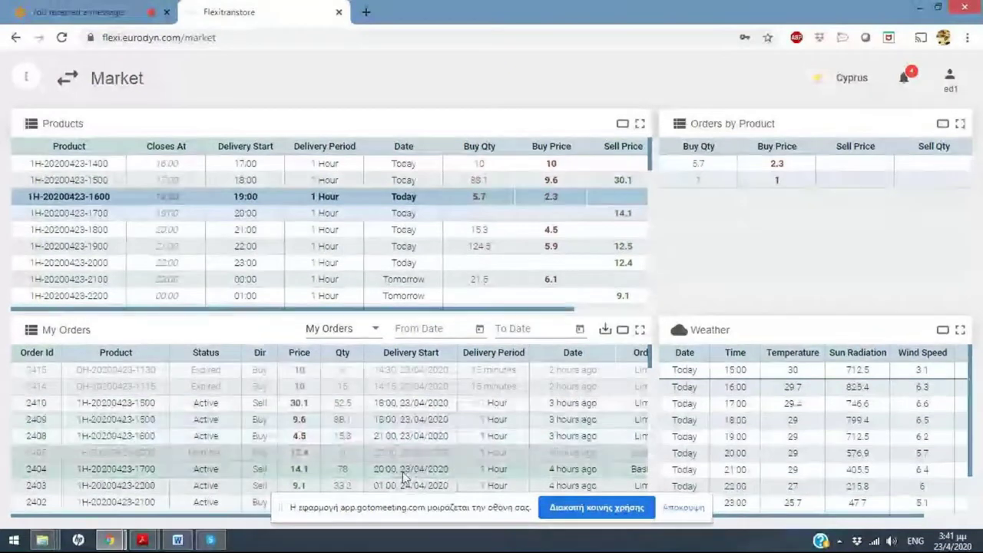
# - Browse the My Orders table down to the older orders
pyautogui.scroll(-3, 279, 435)
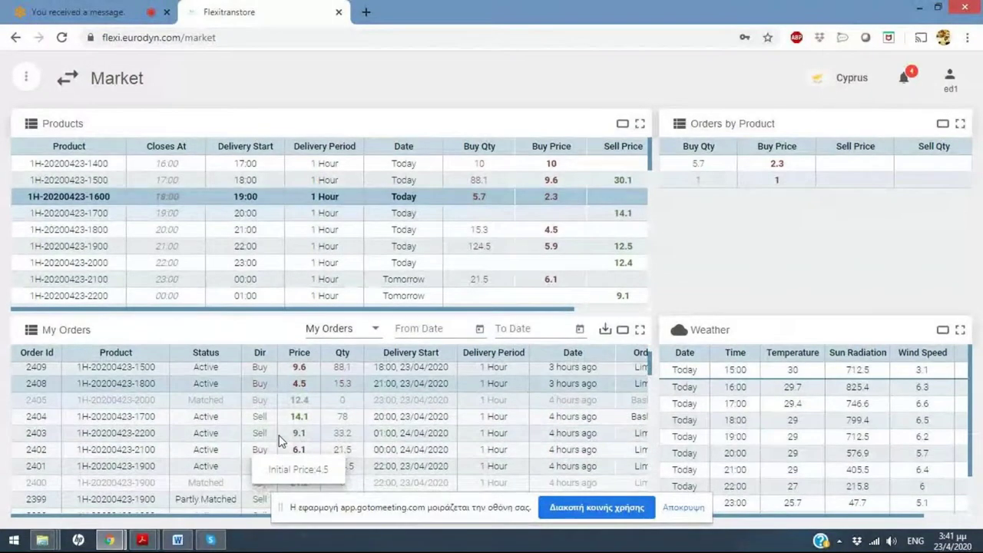
pyautogui.scroll(-4, 279, 442)
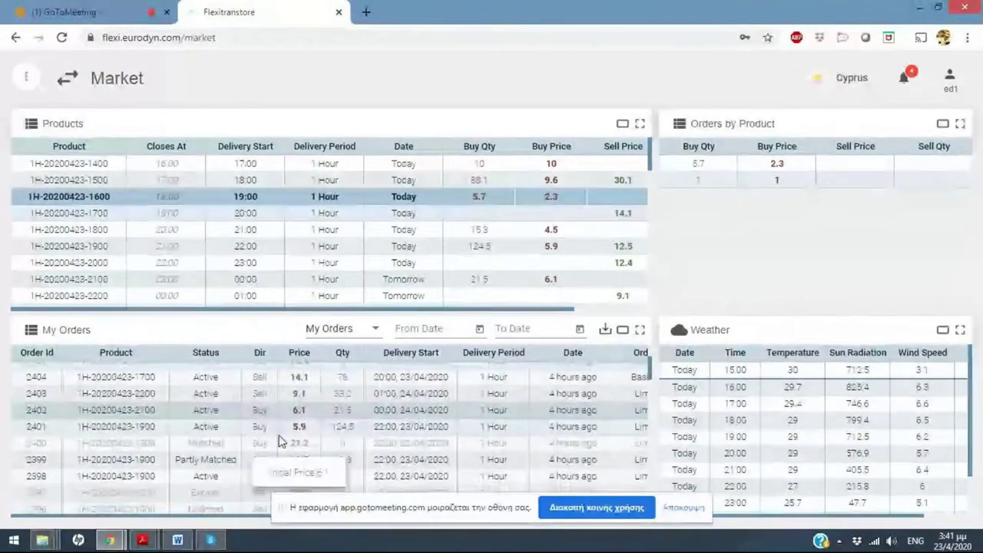
pyautogui.scroll(-5, 279, 442)
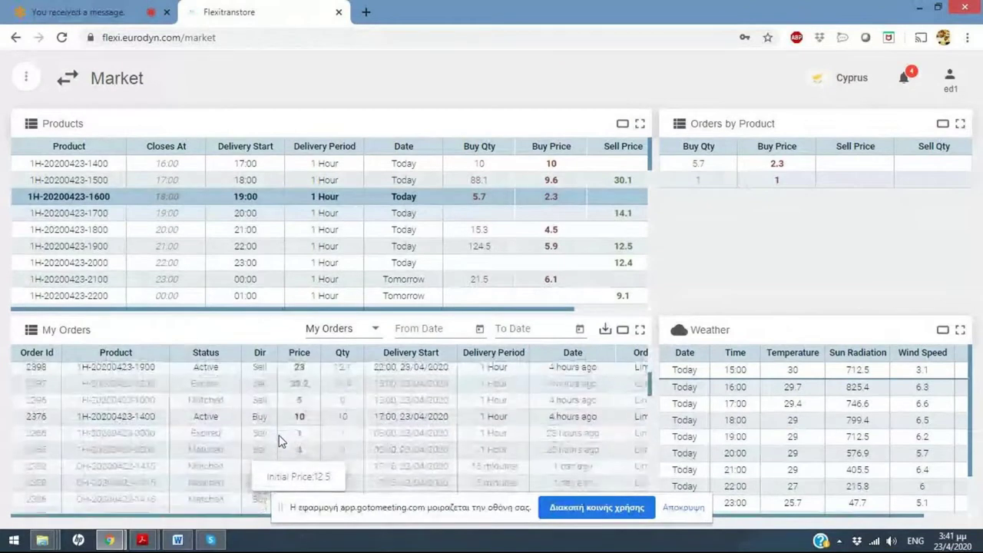
# - Switch the My Orders table between All Trades and My Trades to compare them, ending with My Trades shown
pyautogui.click(336, 334)
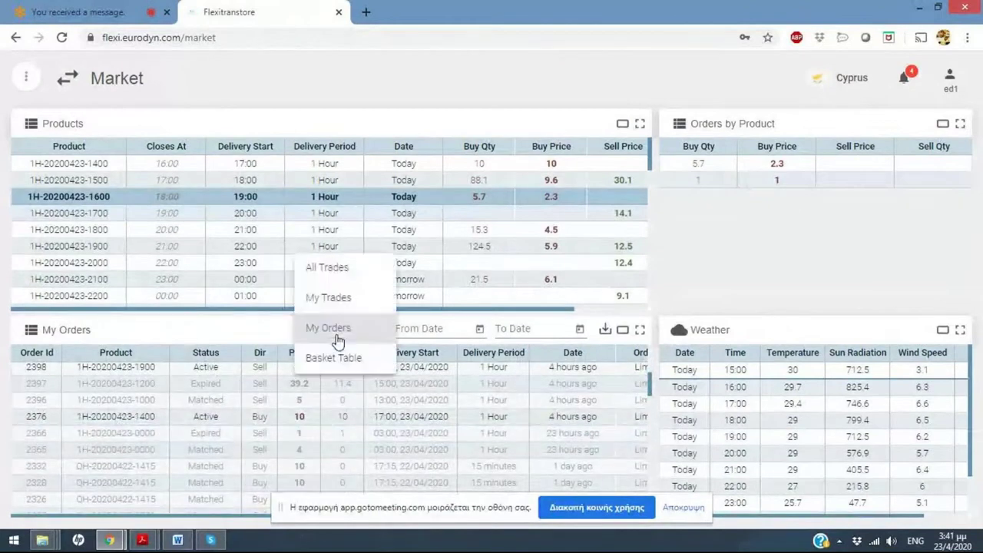
pyautogui.click(322, 276)
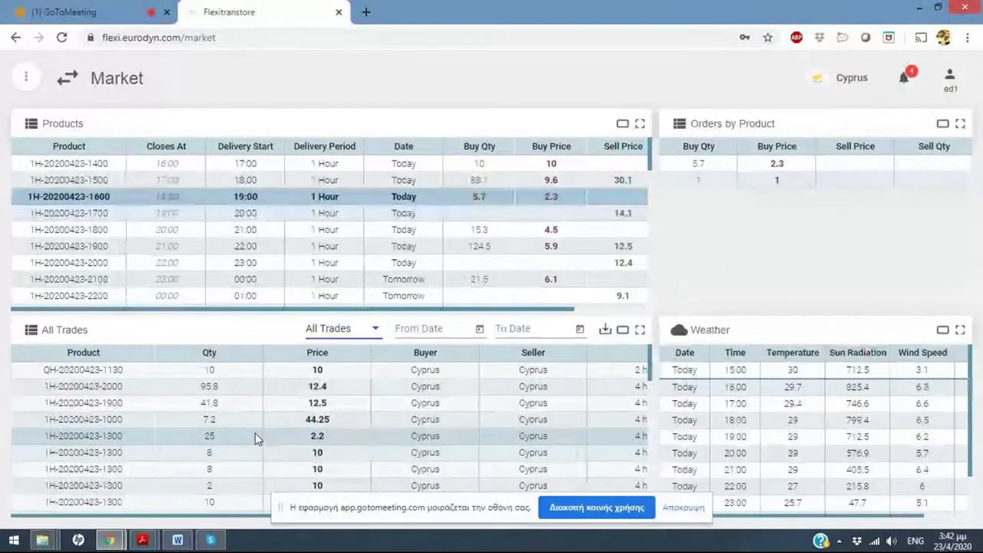
pyautogui.click(351, 342)
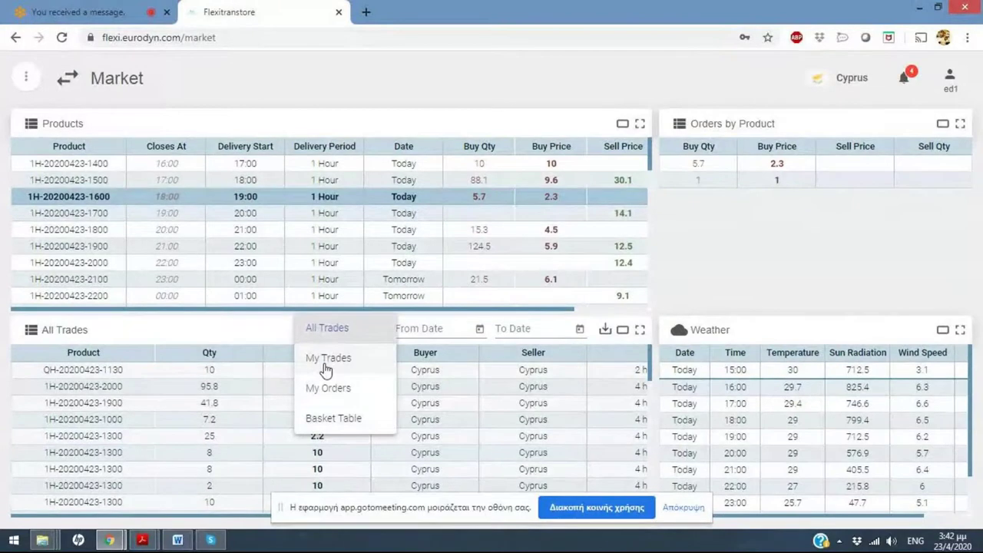
pyautogui.click(325, 370)
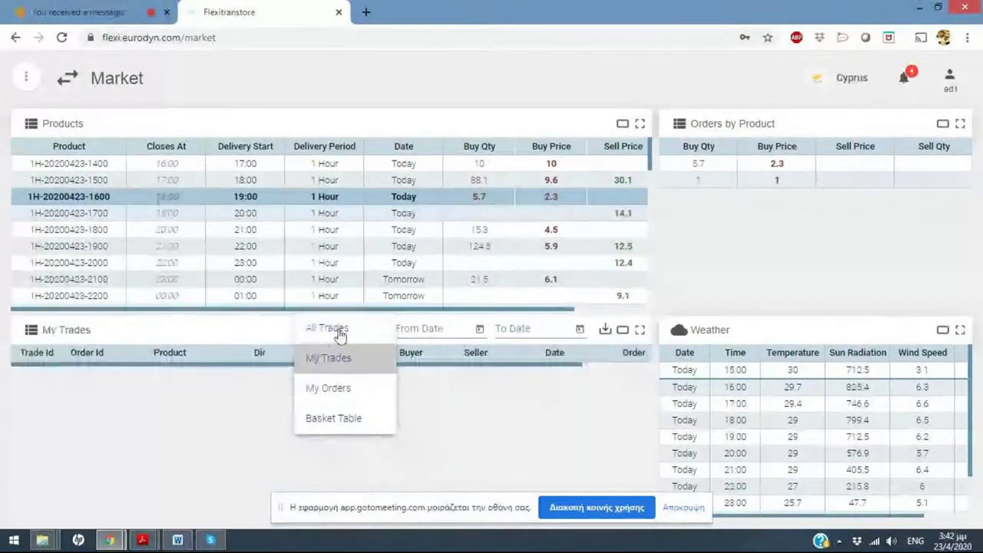
pyautogui.click(351, 332)
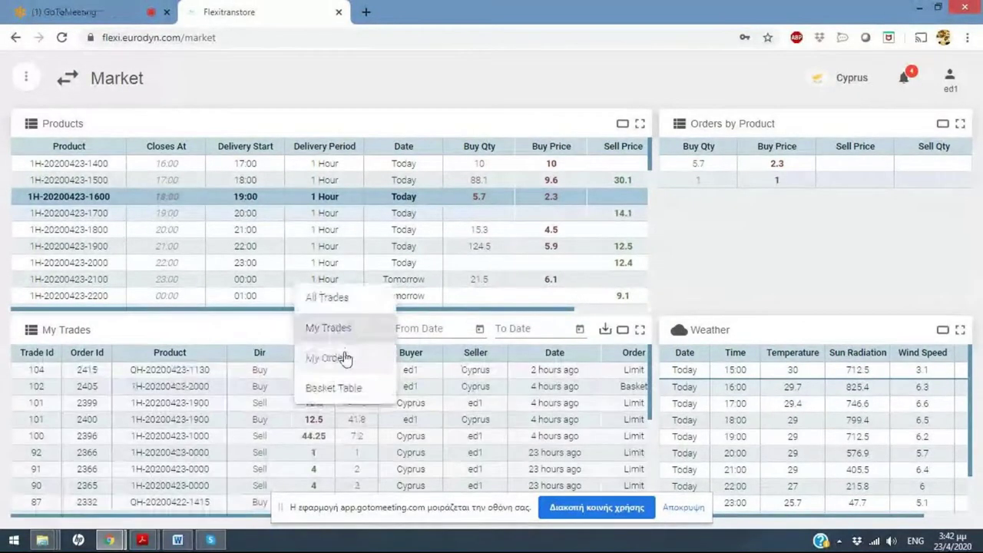
pyautogui.click(323, 295)
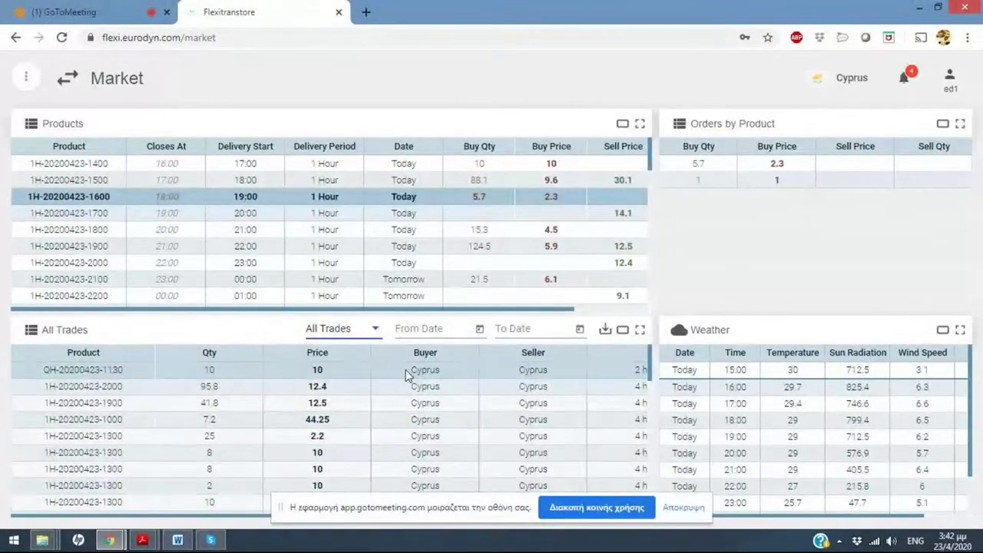
pyautogui.click(351, 332)
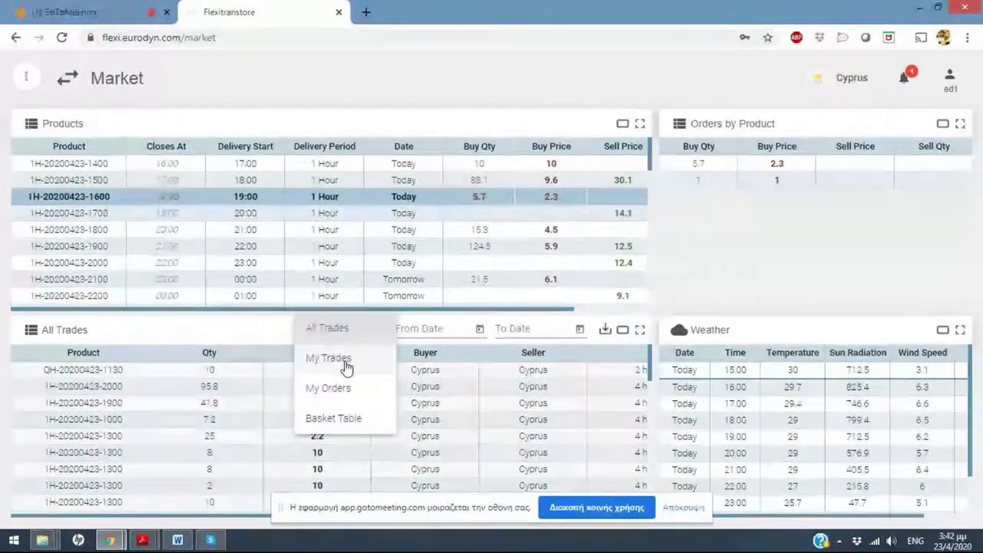
pyautogui.click(346, 367)
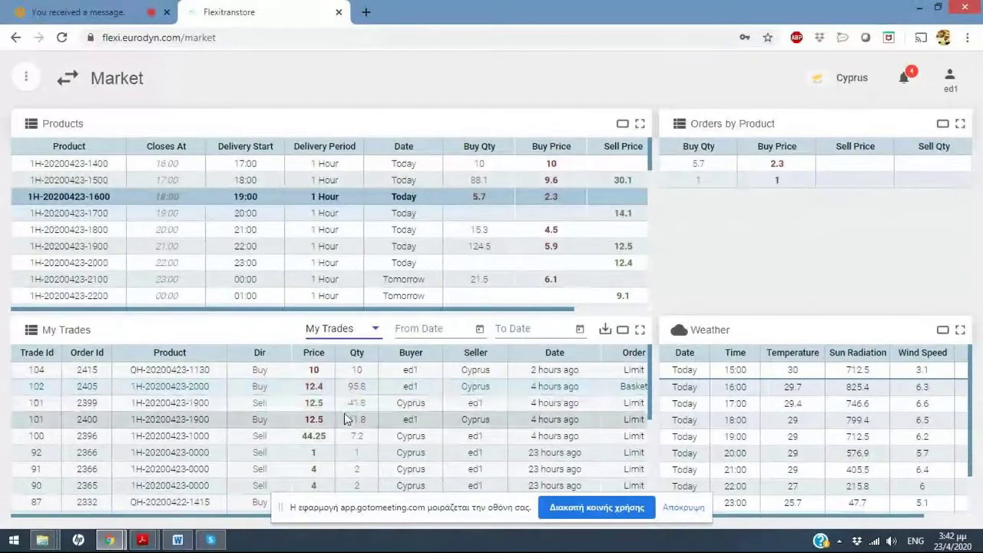
pyautogui.click(354, 331)
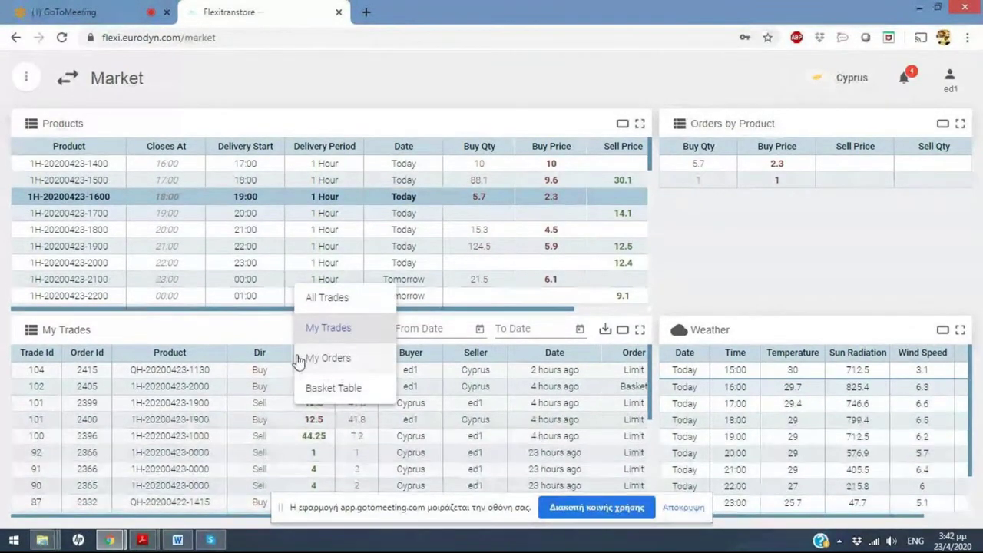
pyautogui.click(274, 338)
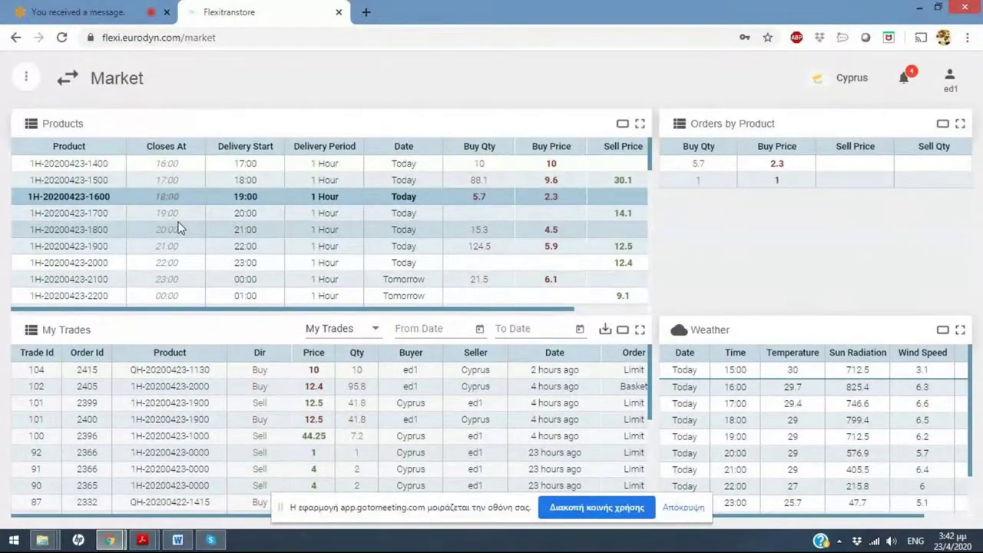
pyautogui.click(355, 329)
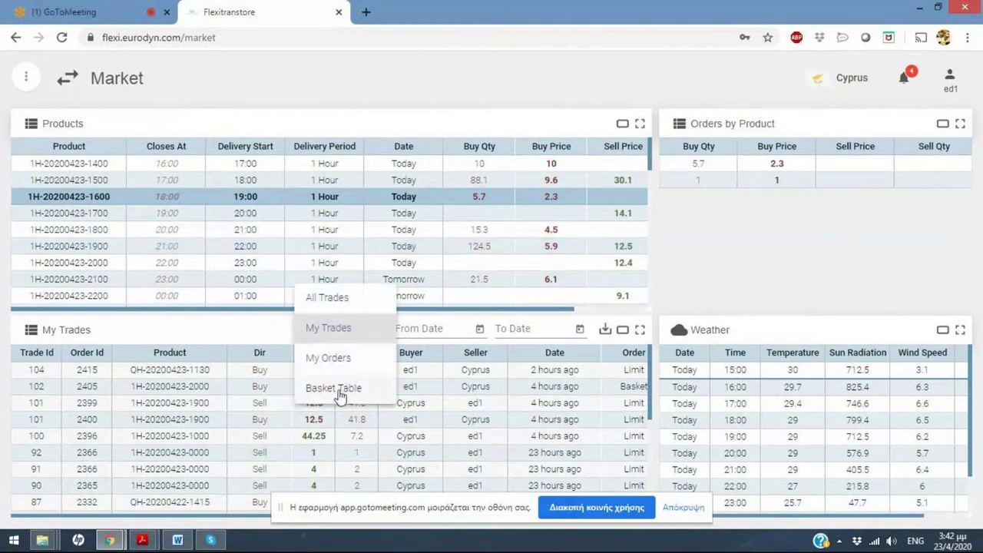
pyautogui.click(263, 330)
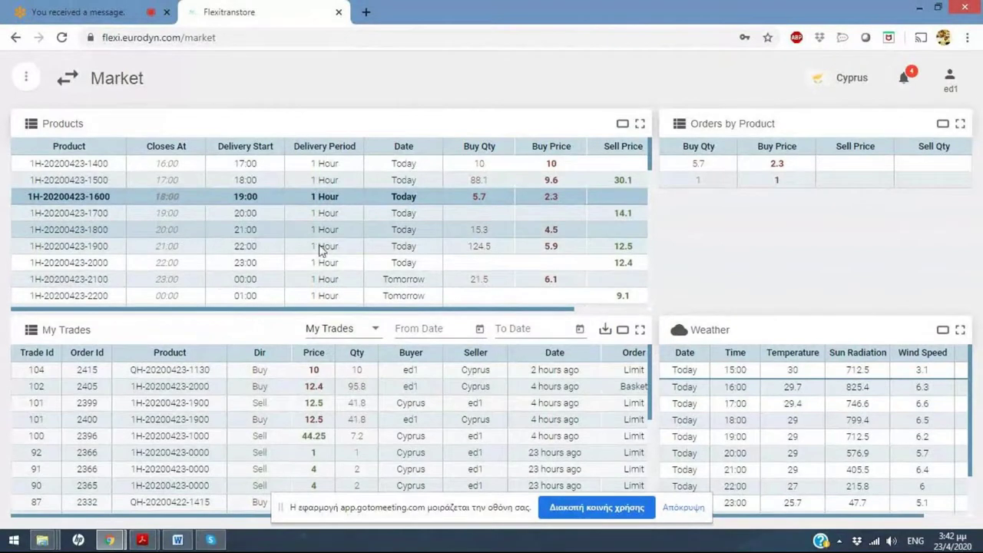
# - Examine the Weather table's columns through Sky Info and its hourly rows for today and tomorrow
pyautogui.scroll(-2, 321, 249)
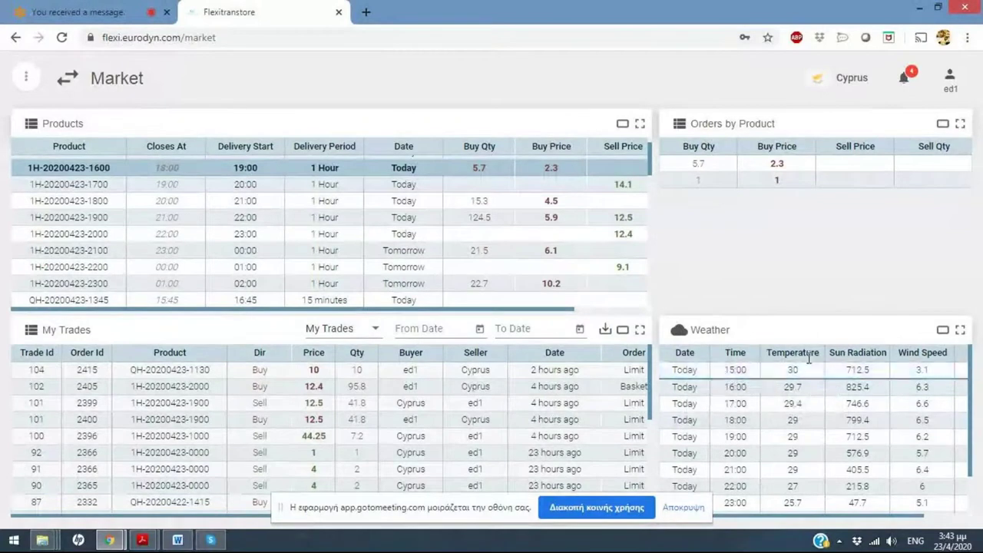
pyautogui.hscroll(2, 867, 372)
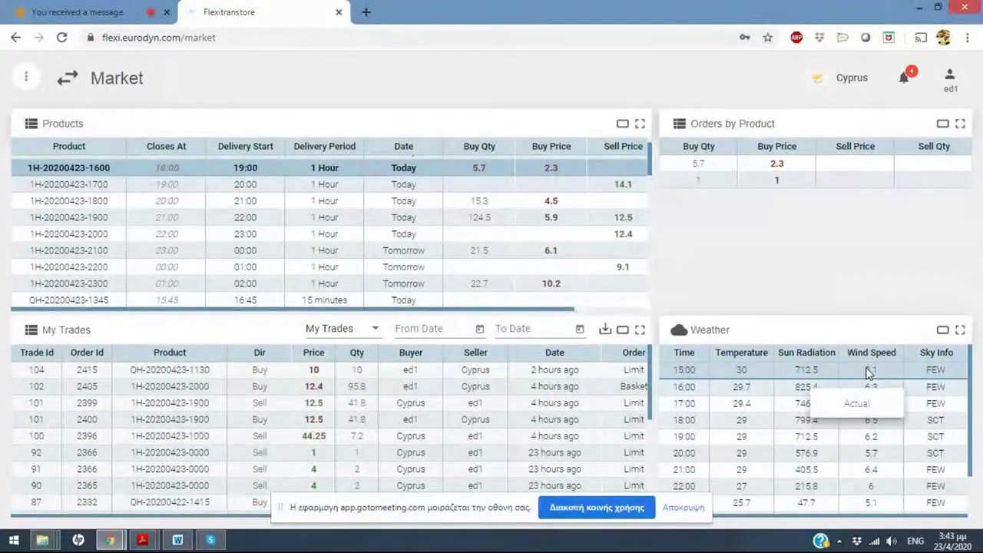
pyautogui.hscroll(-2, 868, 372)
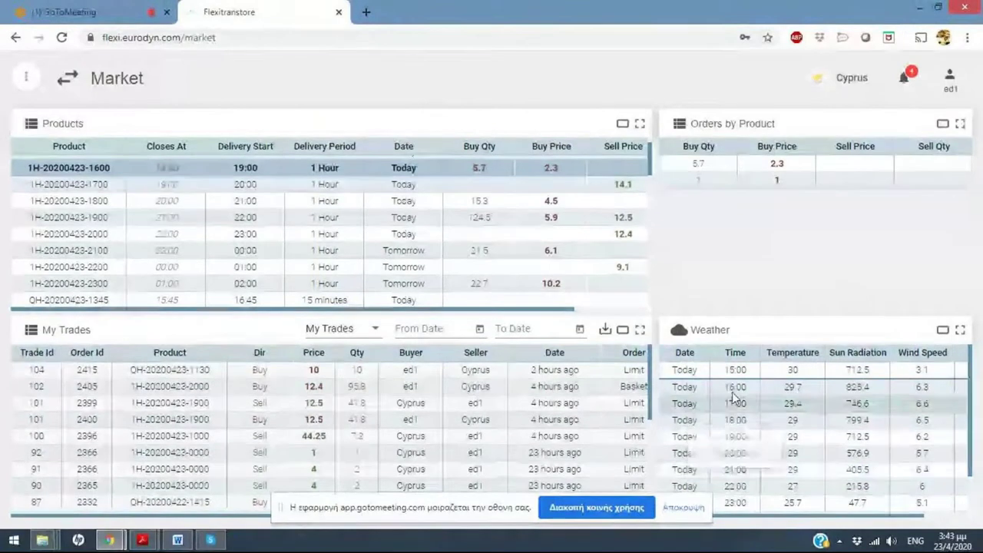
pyautogui.scroll(-2, 768, 467)
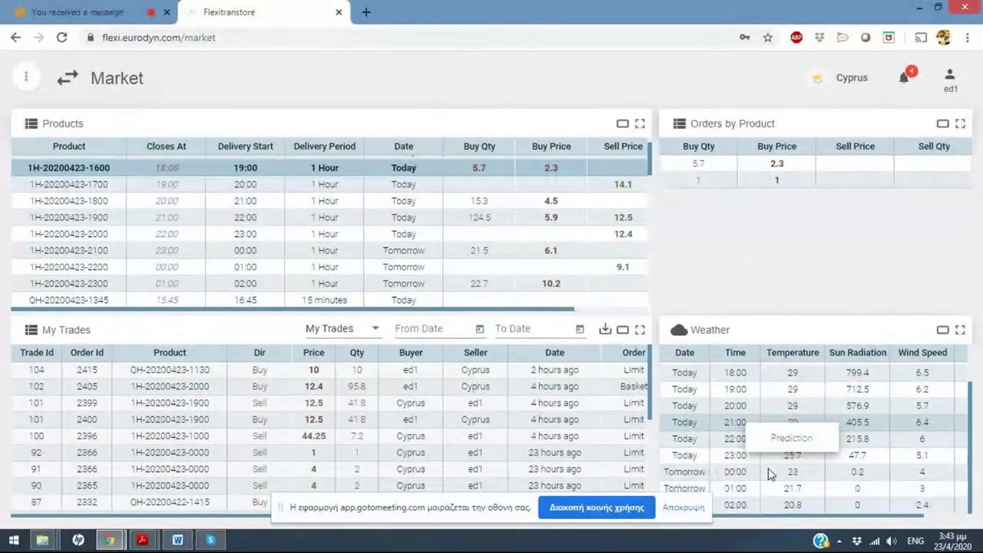
pyautogui.scroll(2, 769, 468)
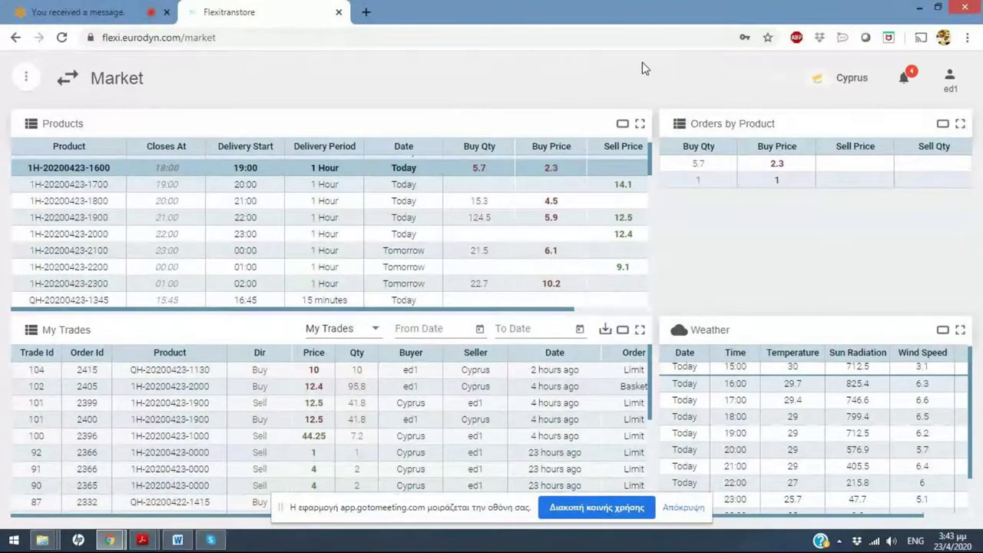
# - Switch the market to Bulgaria, check its Products table, and return to the Cyprus market
pyautogui.click(820, 81)
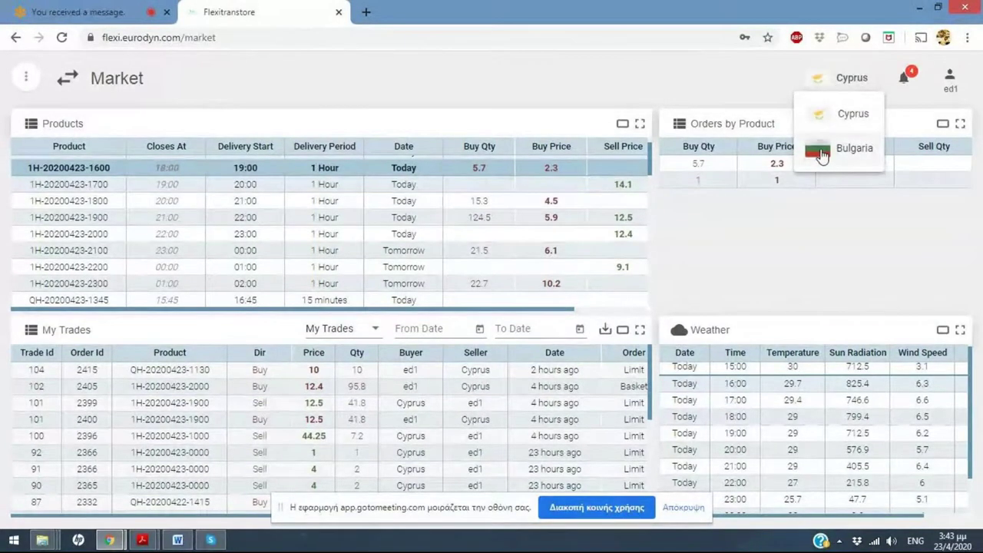
pyautogui.click(822, 154)
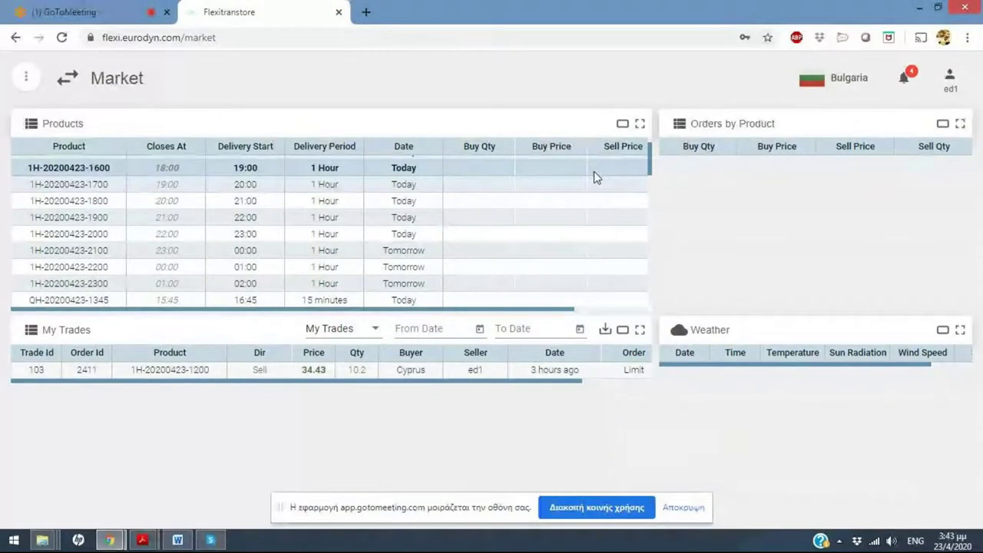
pyautogui.hscroll(2, 595, 172)
pyautogui.hscroll(-2, 596, 176)
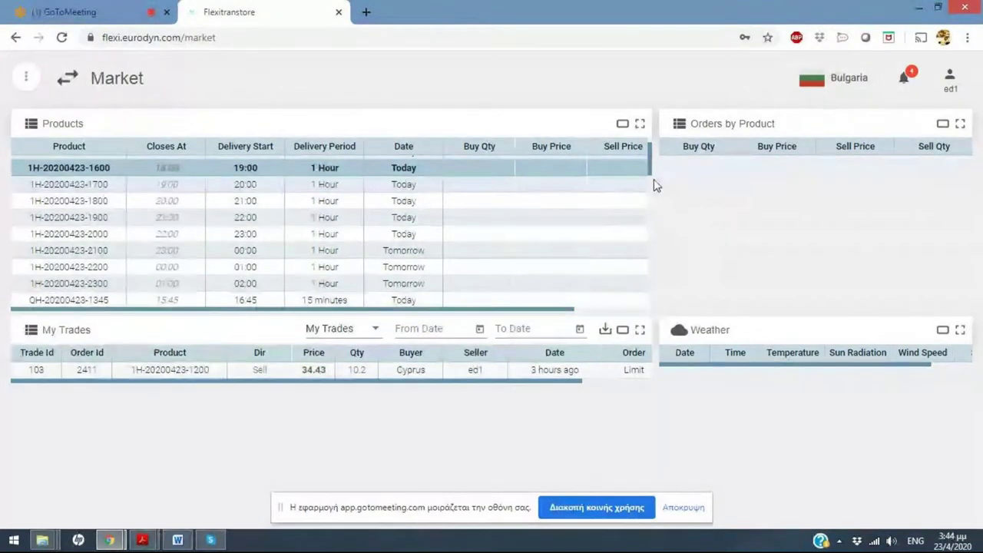
pyautogui.click(821, 93)
pyautogui.click(836, 114)
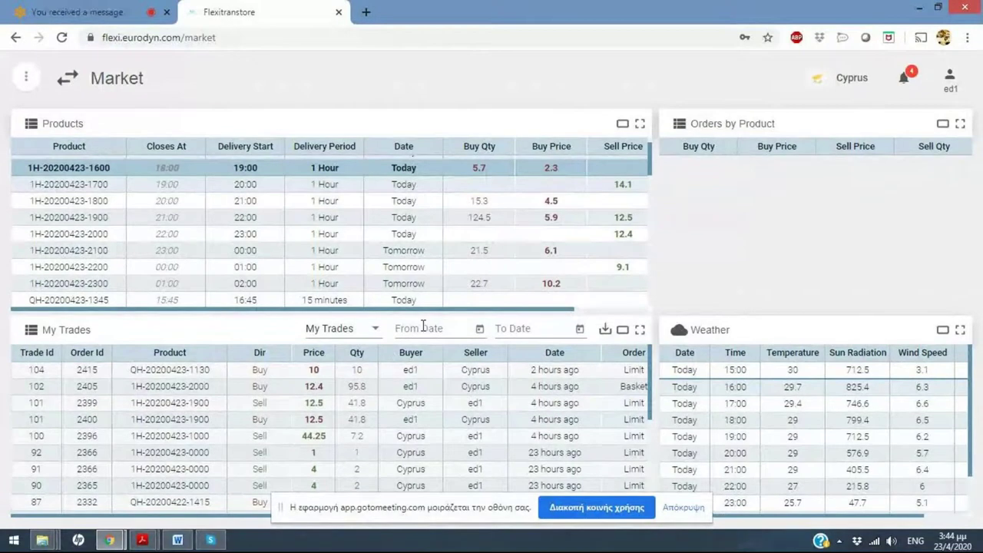
# - Filter My Trades to the single date April 22, 2020 and look through the filtered trades
pyautogui.click(479, 330)
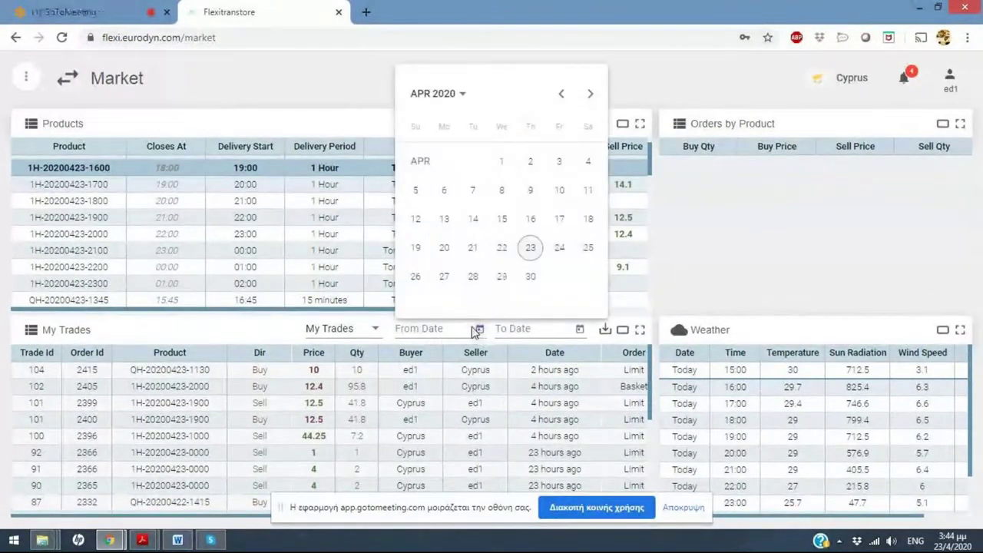
pyautogui.click(503, 249)
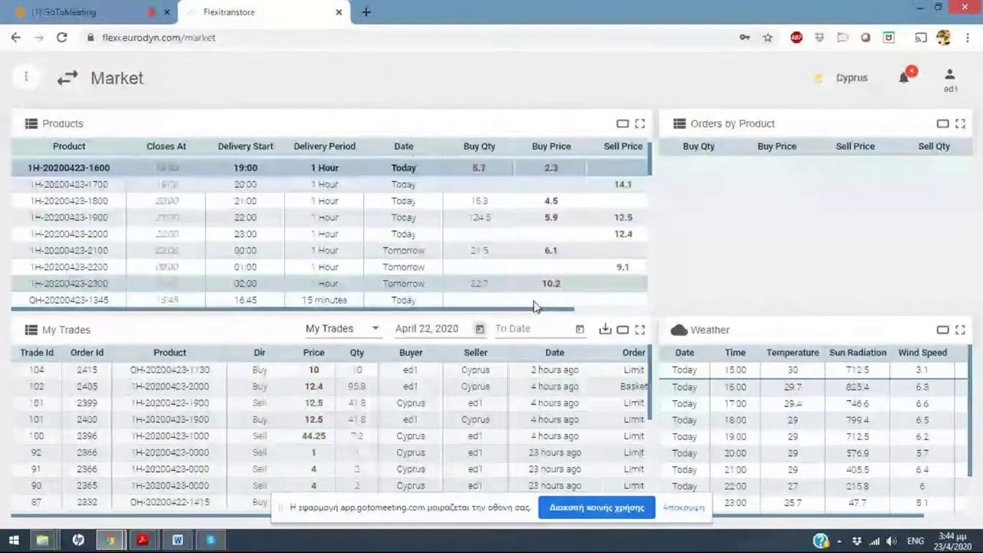
pyautogui.click(580, 331)
pyautogui.click(603, 249)
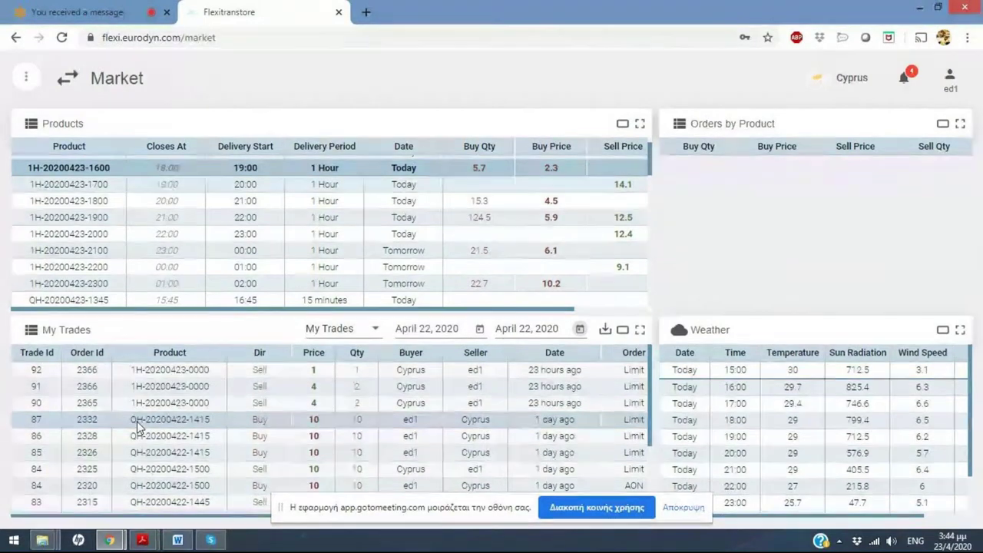
pyautogui.scroll(-2, 138, 427)
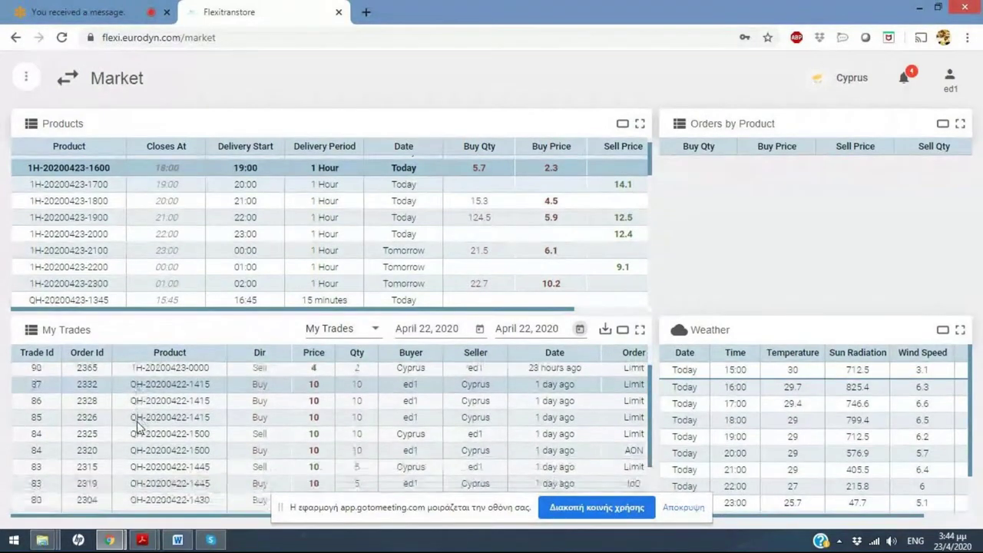
pyautogui.scroll(2, 138, 426)
pyautogui.scroll(-3, 184, 292)
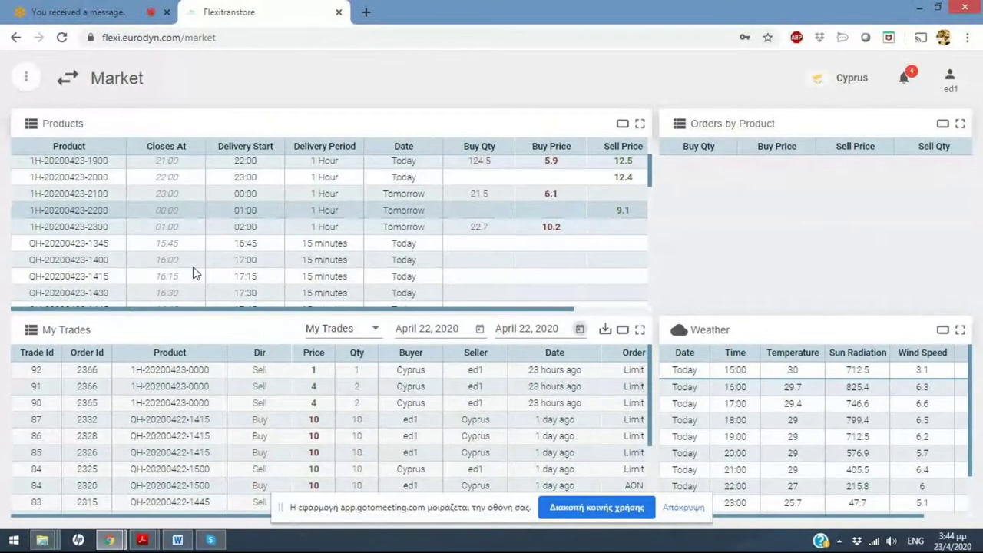
pyautogui.scroll(2, 194, 273)
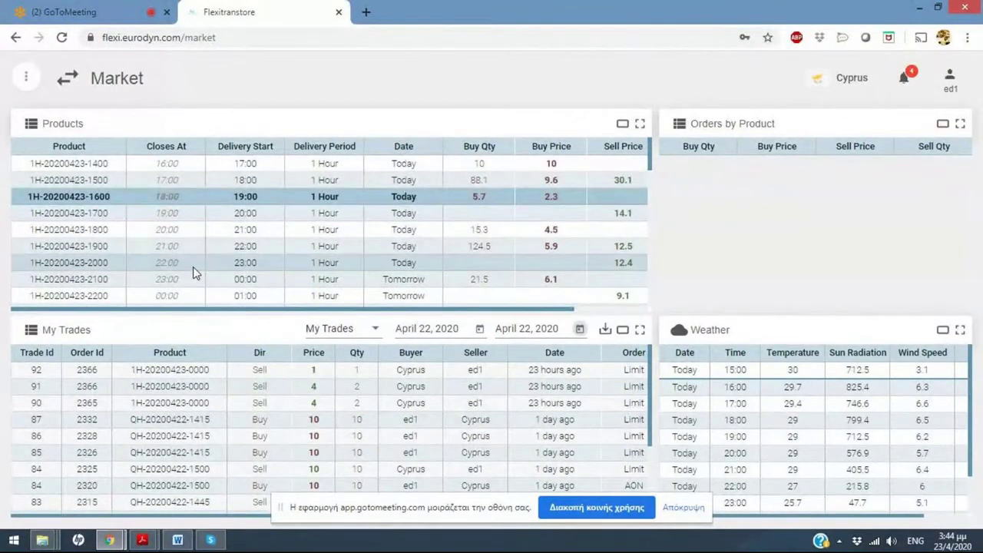
pyautogui.scroll(-2, 193, 271)
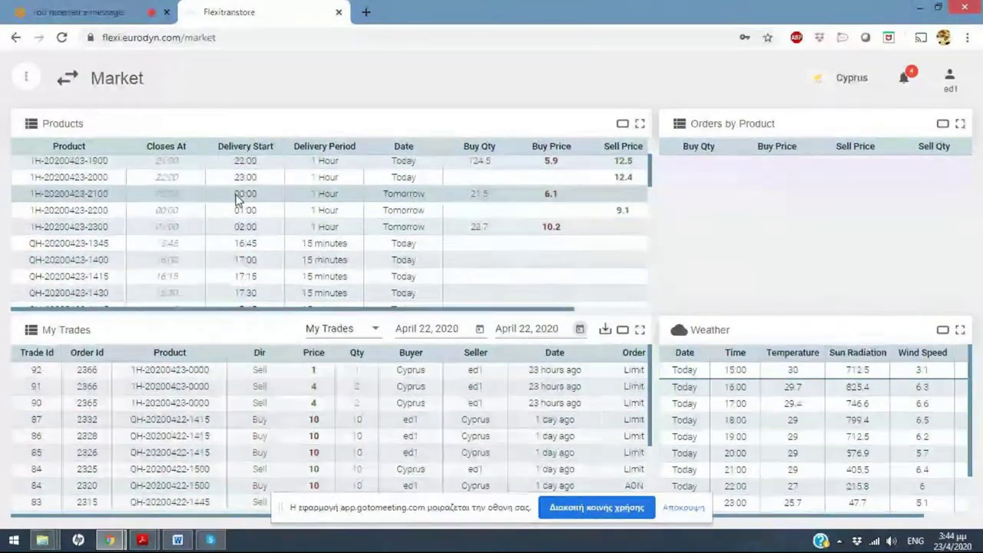
pyautogui.scroll(2, 239, 198)
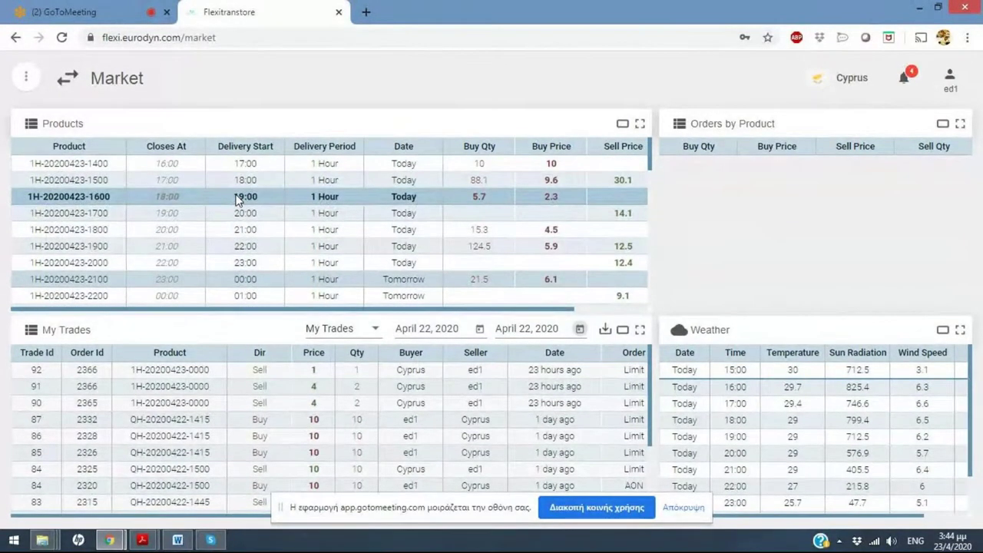
pyautogui.scroll(-1, 238, 198)
pyautogui.scroll(-2, 239, 198)
pyautogui.scroll(3, 238, 198)
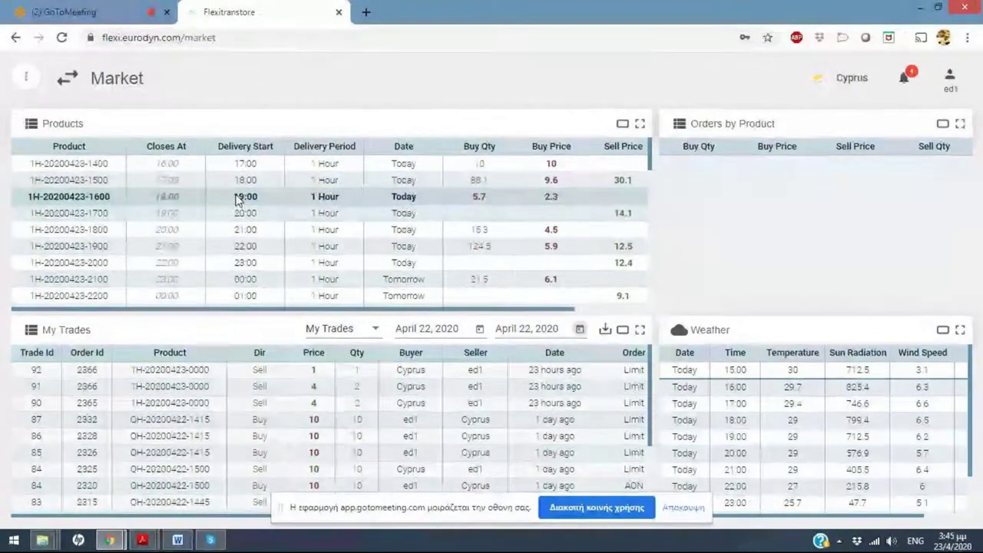
pyautogui.scroll(-5, 238, 198)
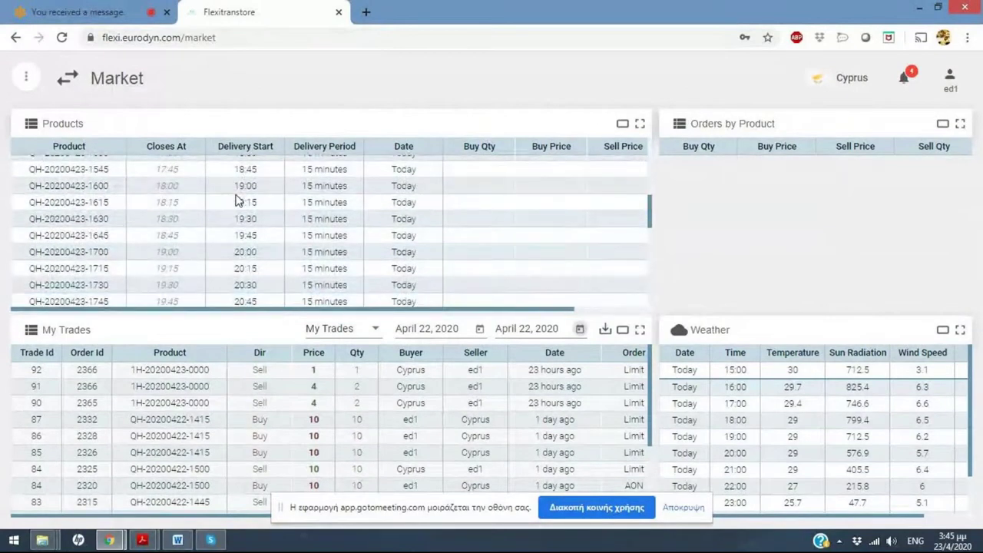
pyautogui.scroll(-8, 238, 199)
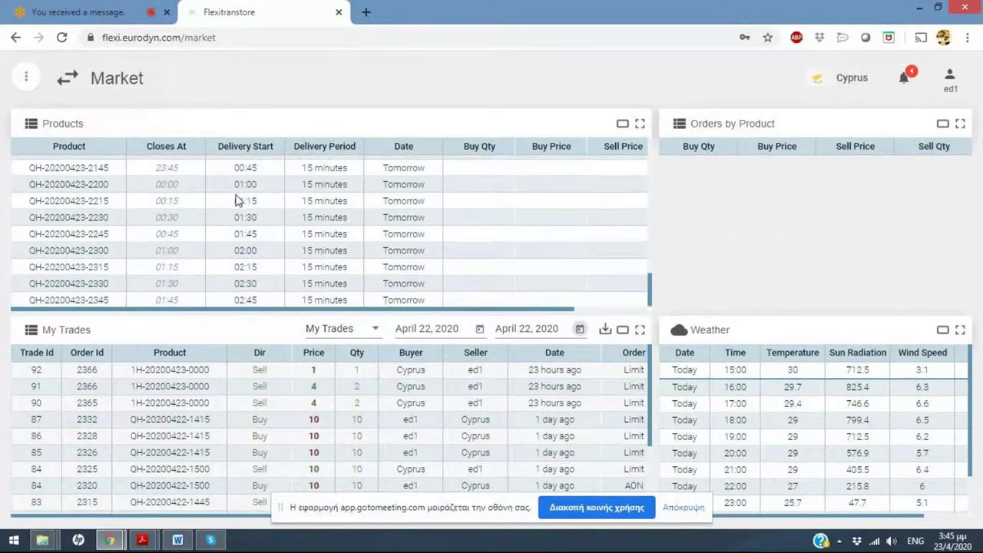
pyautogui.scroll(5, 239, 200)
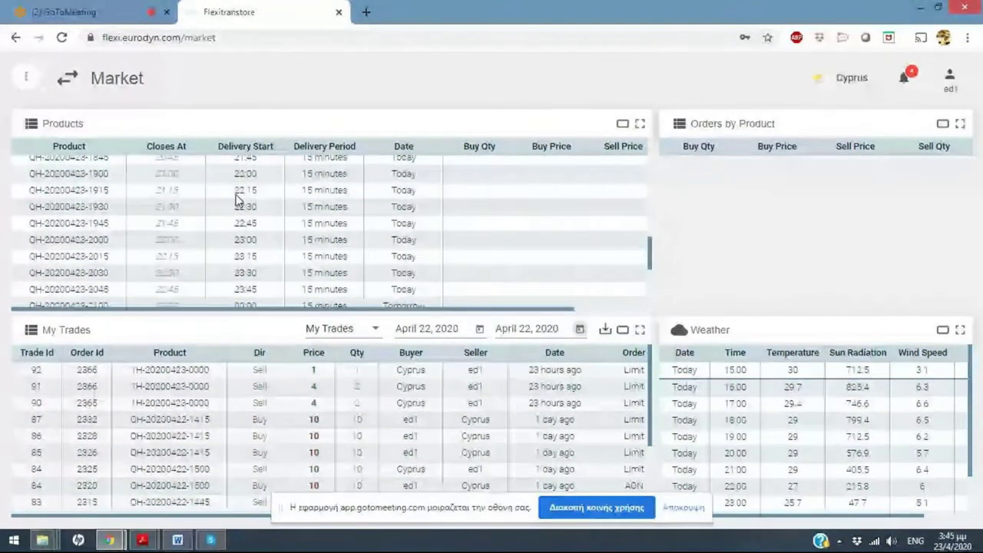
pyautogui.scroll(3, 238, 199)
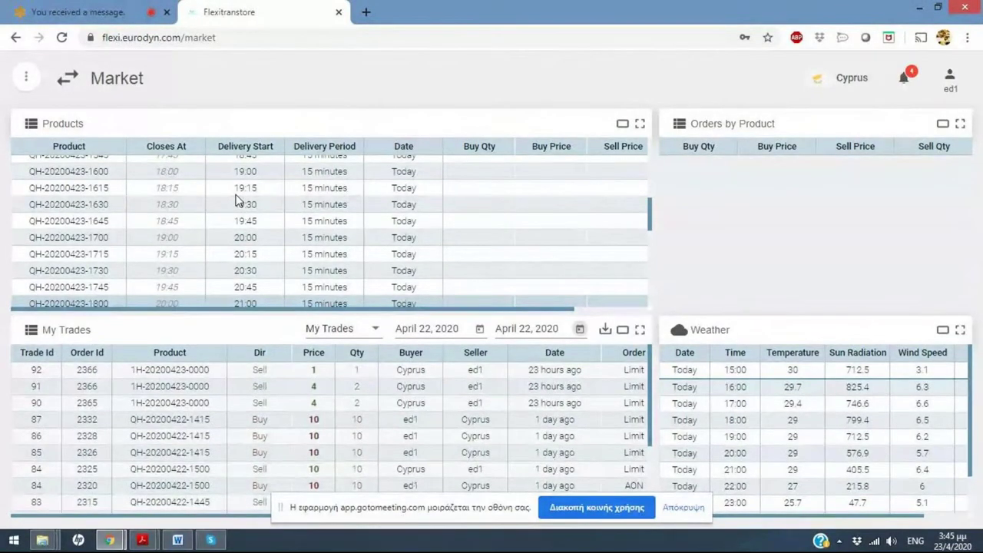
pyautogui.scroll(3, 238, 201)
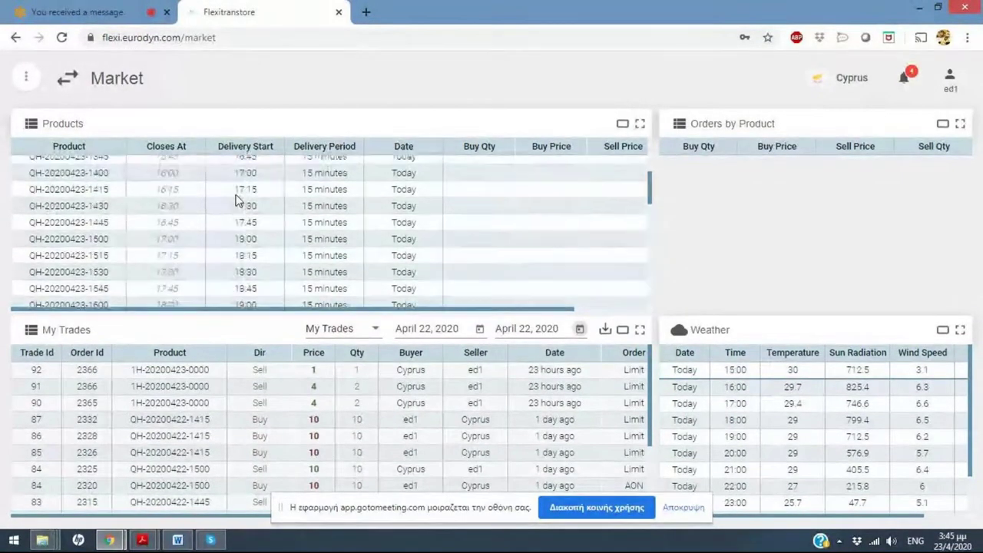
pyautogui.scroll(2, 238, 202)
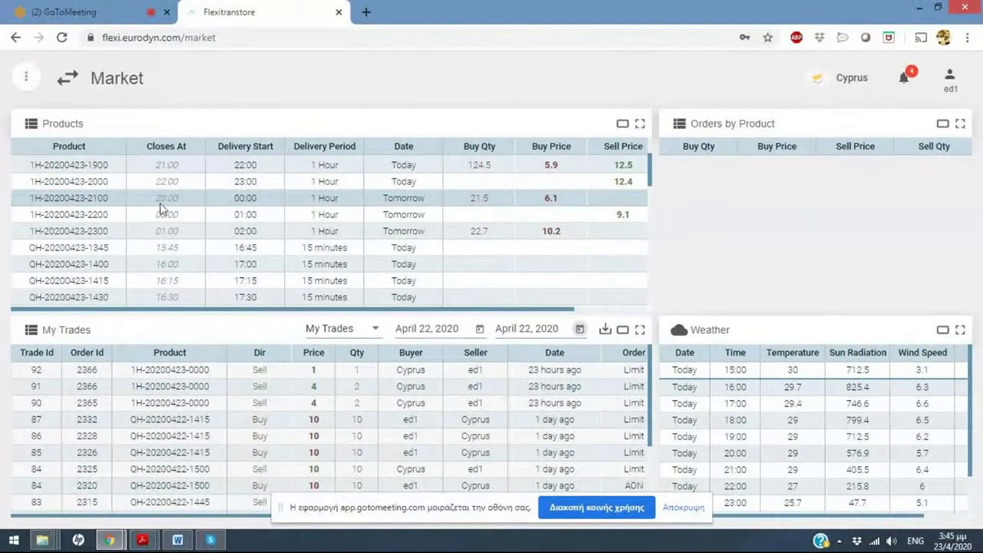
pyautogui.scroll(-1, 145, 213)
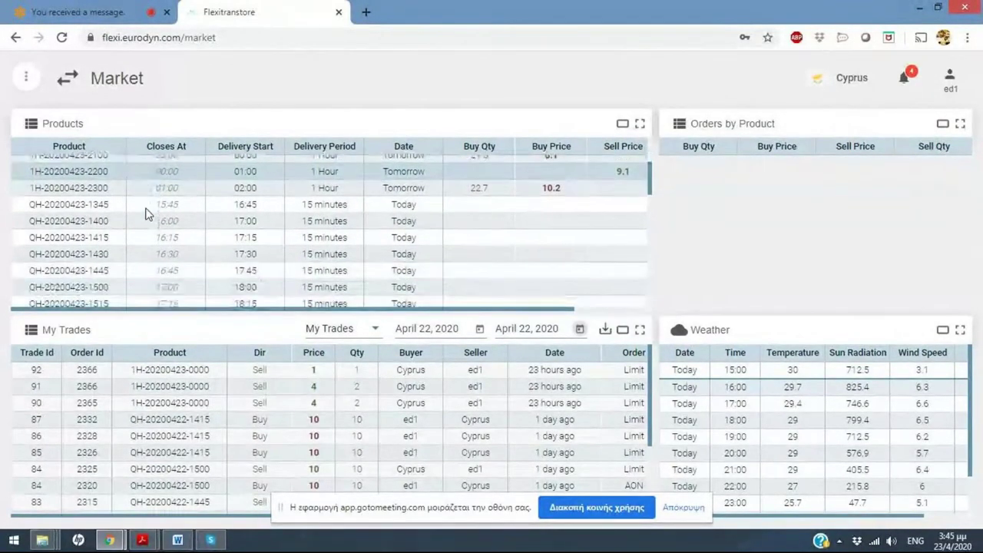
pyautogui.scroll(2, 145, 213)
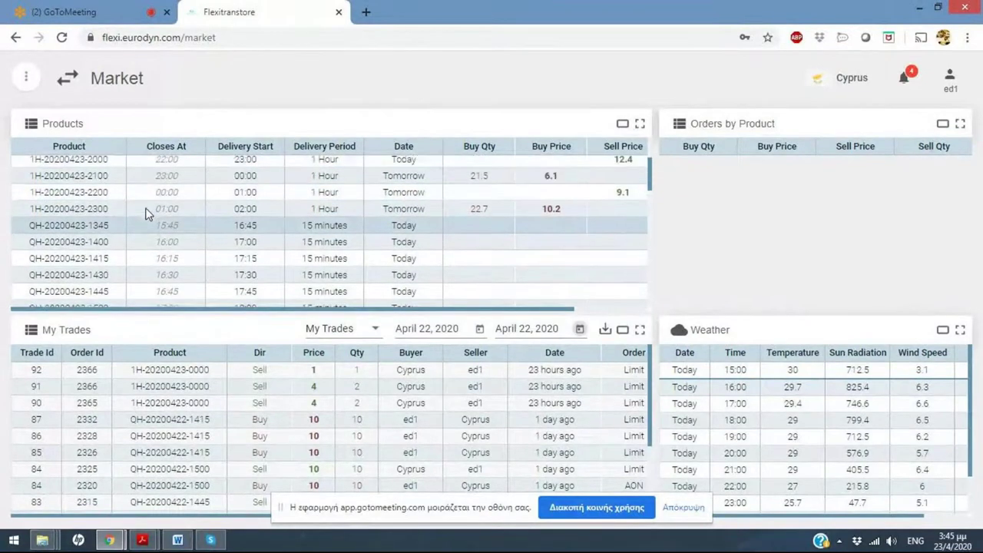
pyautogui.scroll(-2, 145, 213)
pyautogui.scroll(-1, 145, 213)
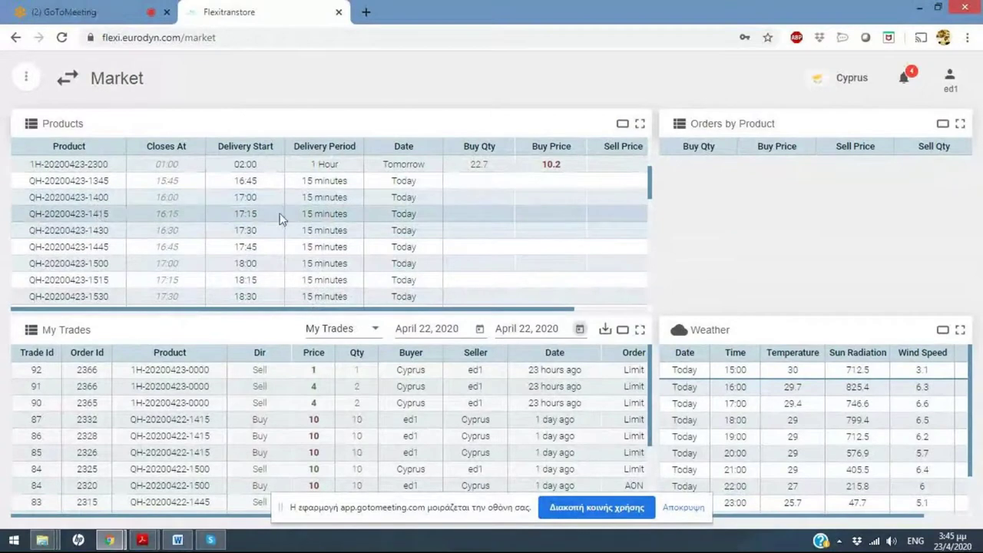
pyautogui.click(466, 220)
pyautogui.scroll(-1, 465, 220)
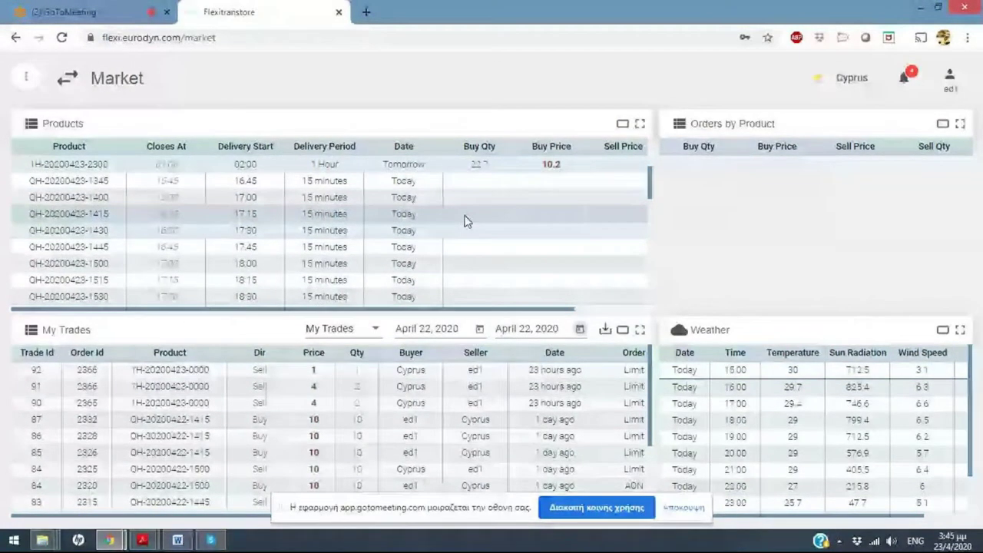
pyautogui.rightClick(463, 205)
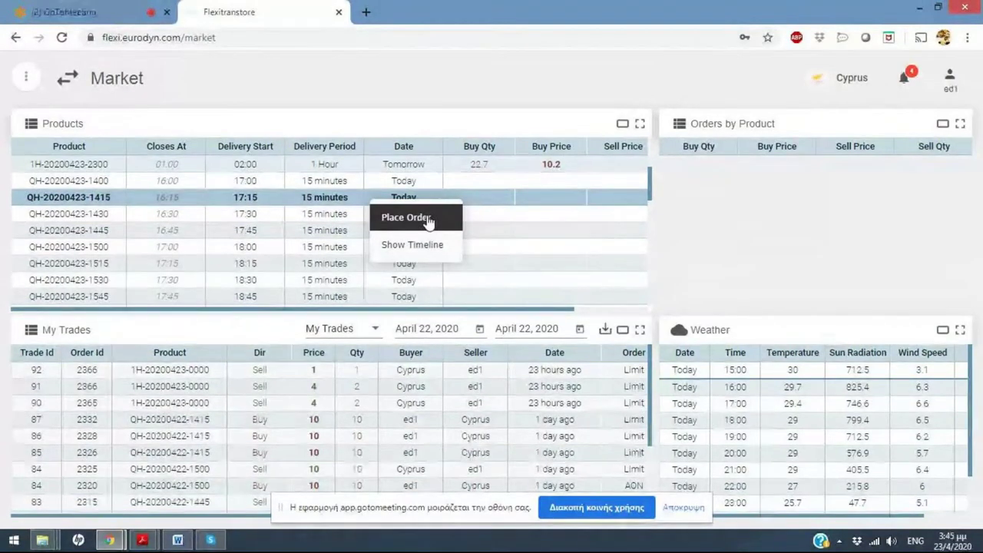
pyautogui.click(428, 220)
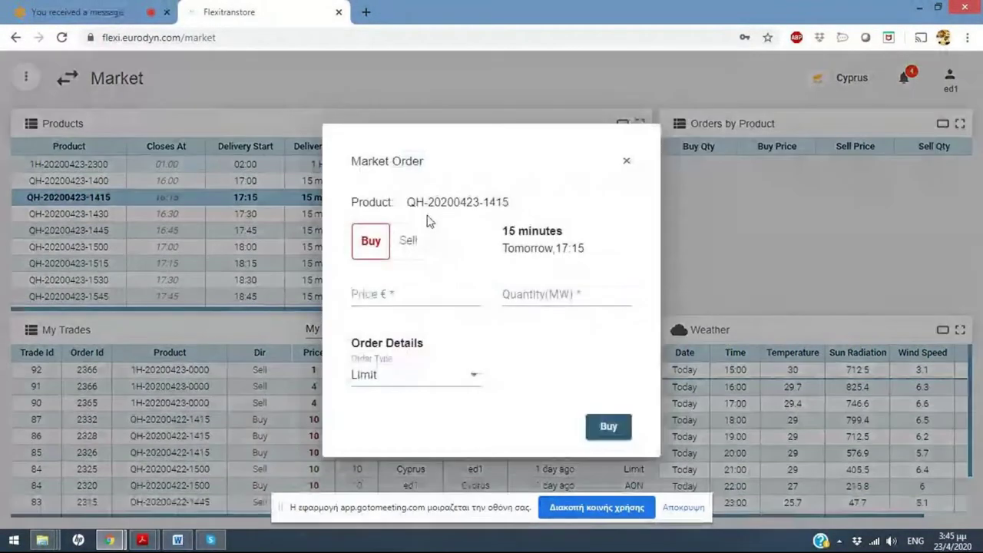
# - Try the Sell direction, return to Buy, and set the order's price to 10 € and quantity to 10 MW
pyautogui.click(409, 241)
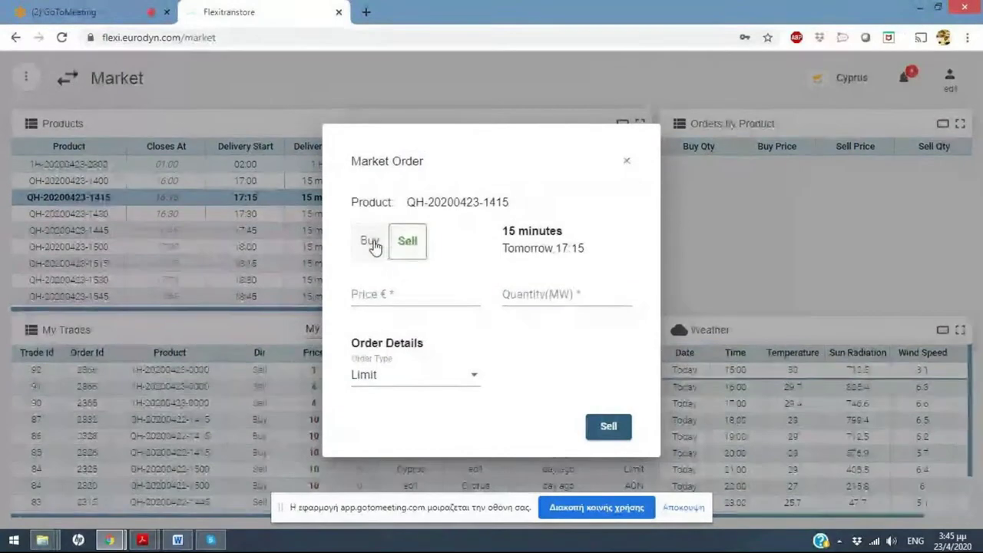
pyautogui.click(374, 244)
pyautogui.click(380, 293)
pyautogui.write('10')
pyautogui.press('Tab')
pyautogui.write('10')
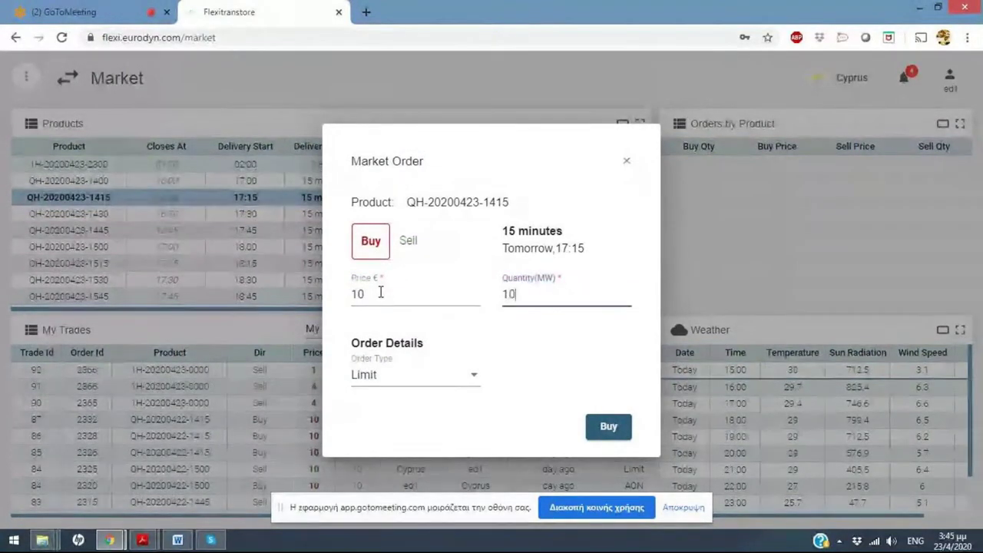
pyautogui.click(476, 378)
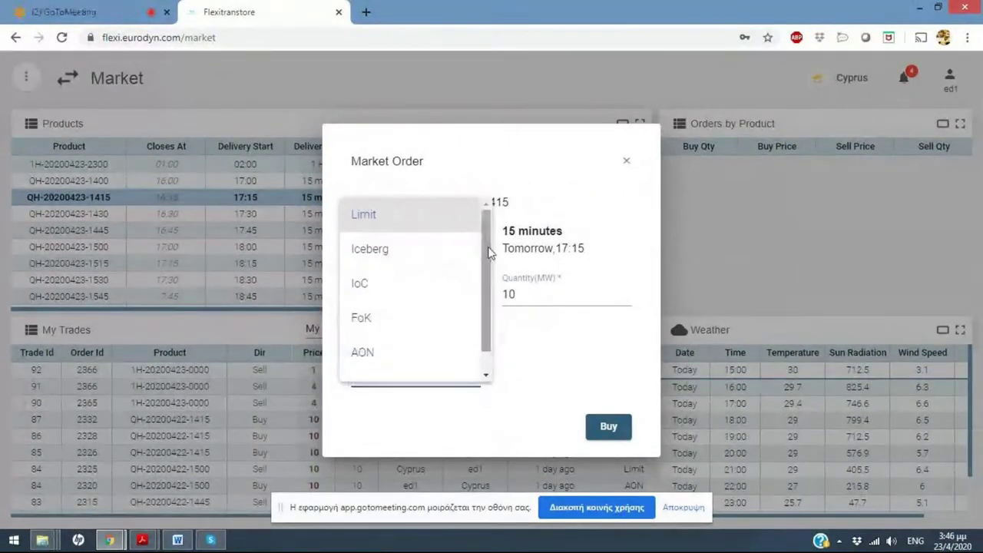
pyautogui.moveTo(488, 254); pyautogui.dragTo(494, 281)
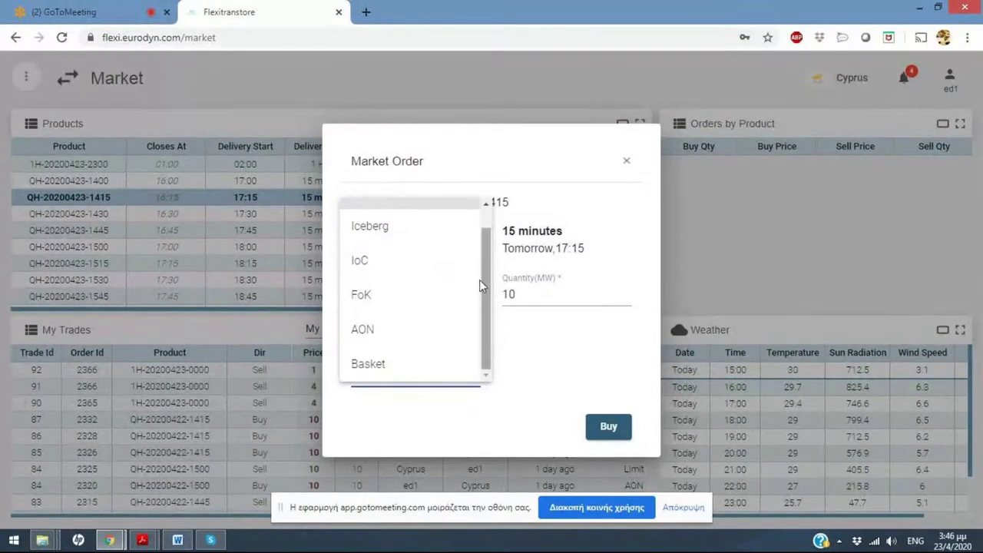
pyautogui.moveTo(400, 302)
pyautogui.moveTo(488, 313); pyautogui.dragTo(474, 254)
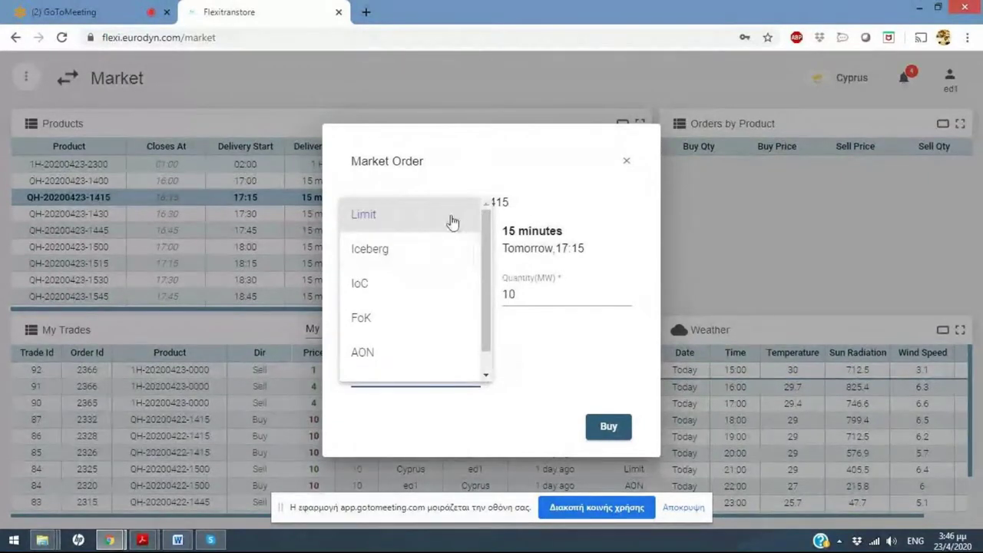
pyautogui.click(454, 222)
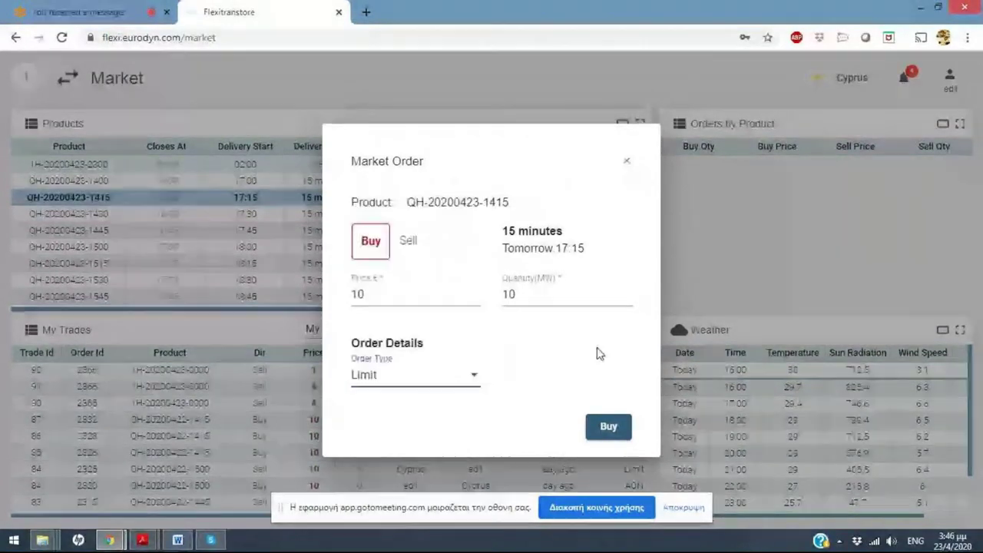
pyautogui.click(612, 427)
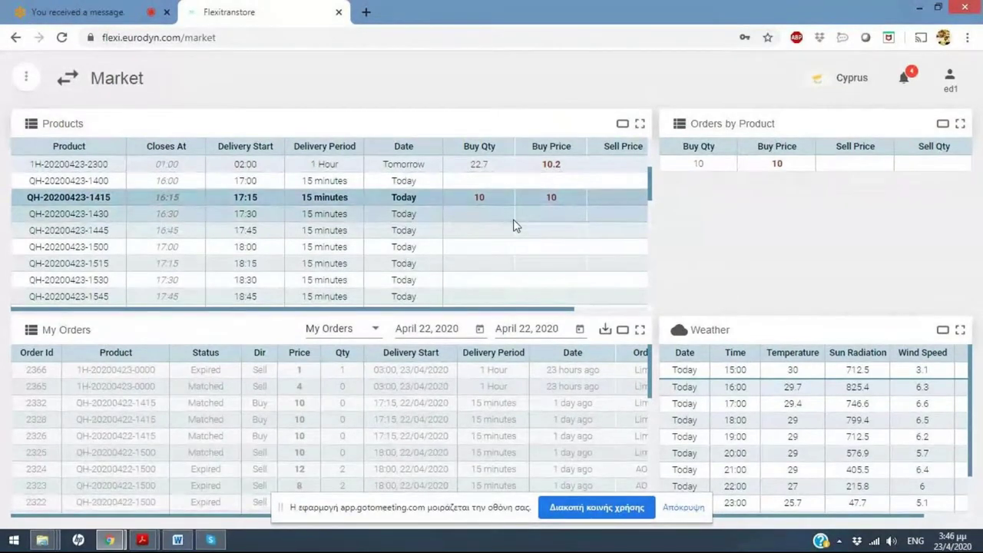
pyautogui.rightClick(477, 234)
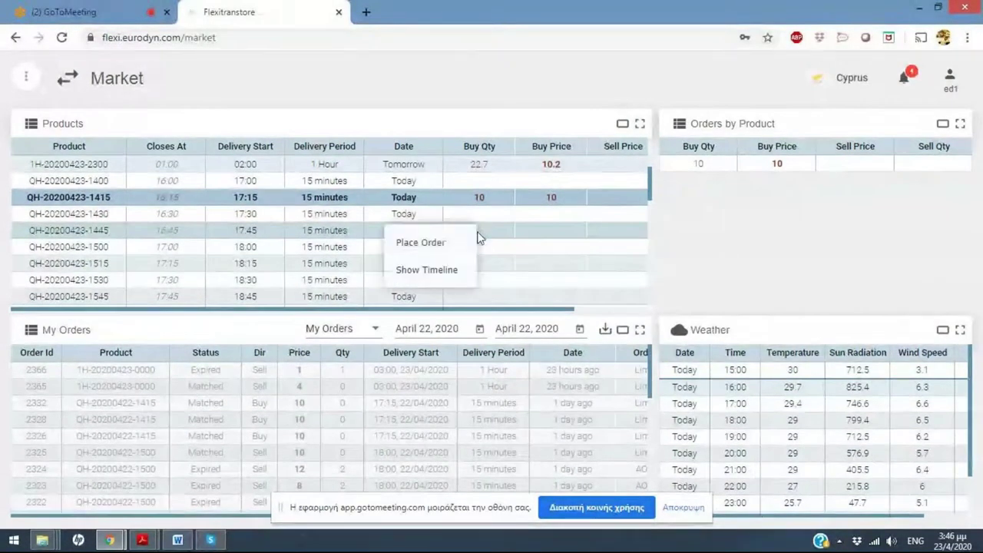
pyautogui.click(456, 244)
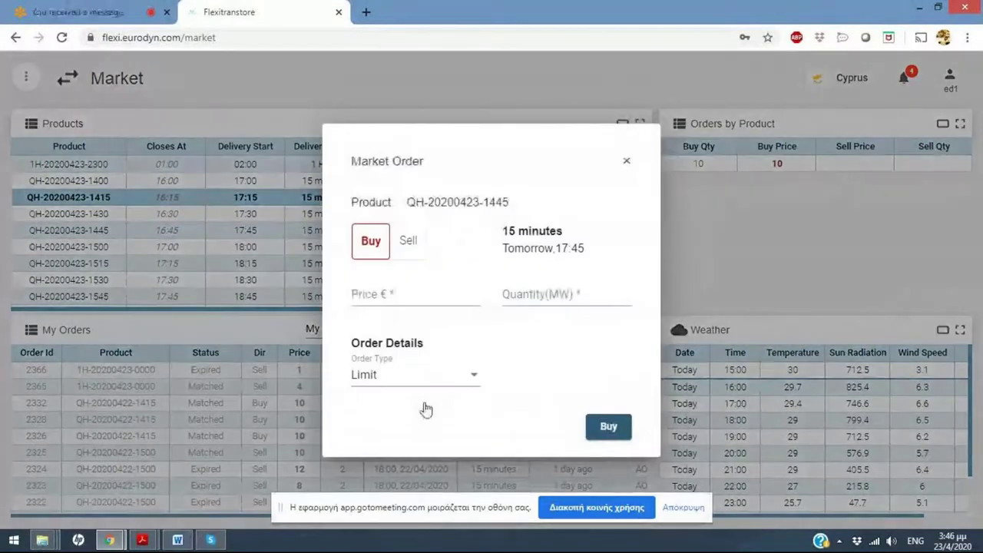
pyautogui.click(411, 380)
pyautogui.scroll(-1, 410, 376)
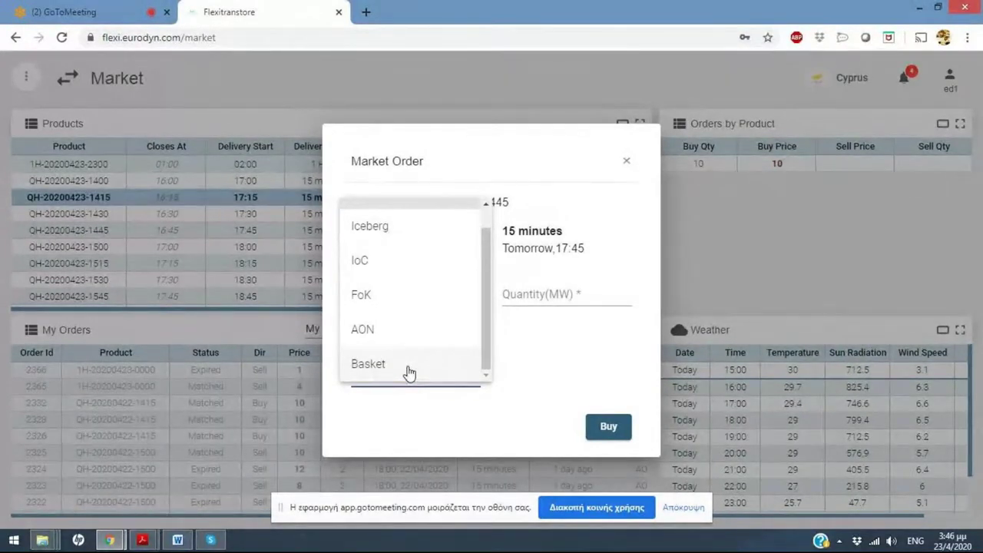
pyautogui.click(410, 369)
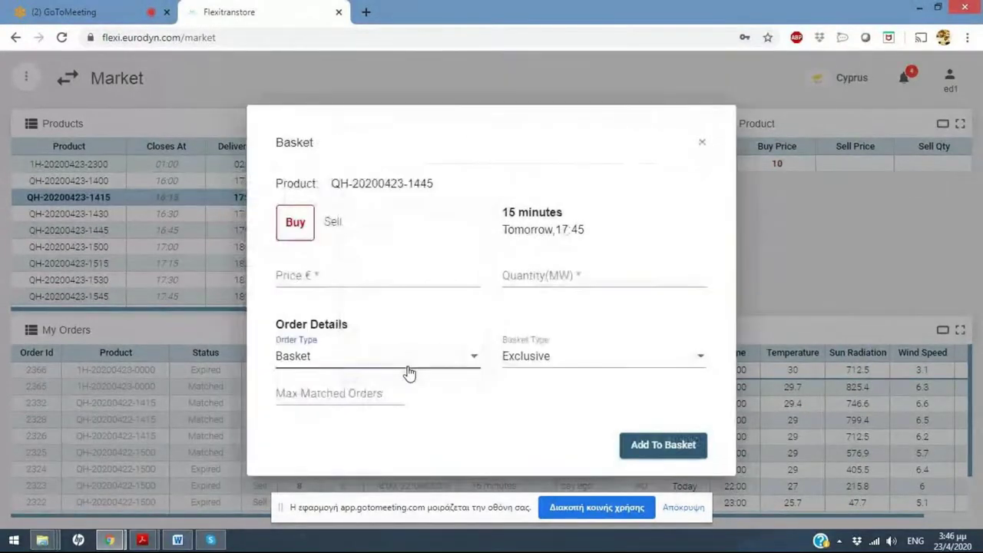
# - Add the buy order to an Exclusive basket with price 10 €, quantity 10 MW and 3 max matched orders
pyautogui.click(332, 275)
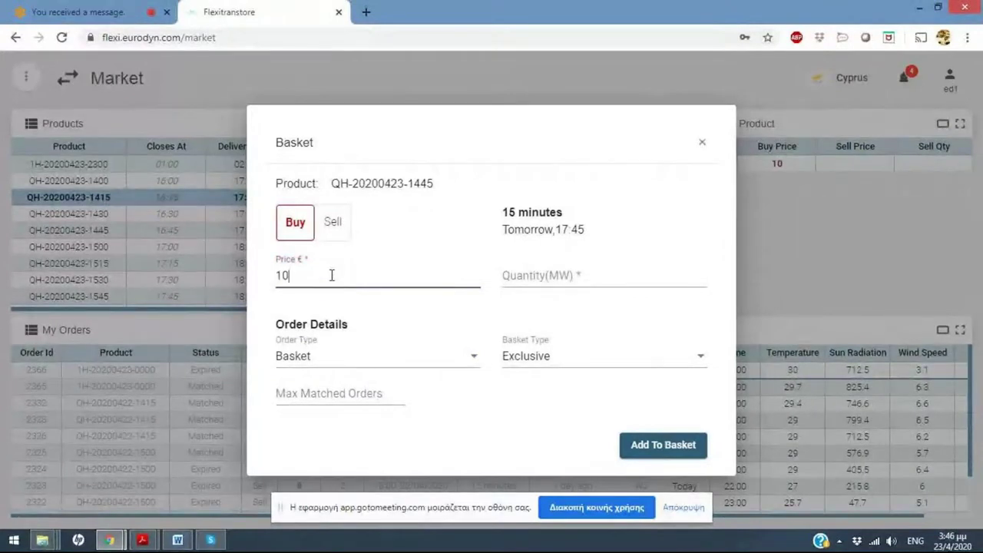
pyautogui.click(565, 277)
pyautogui.write('10')
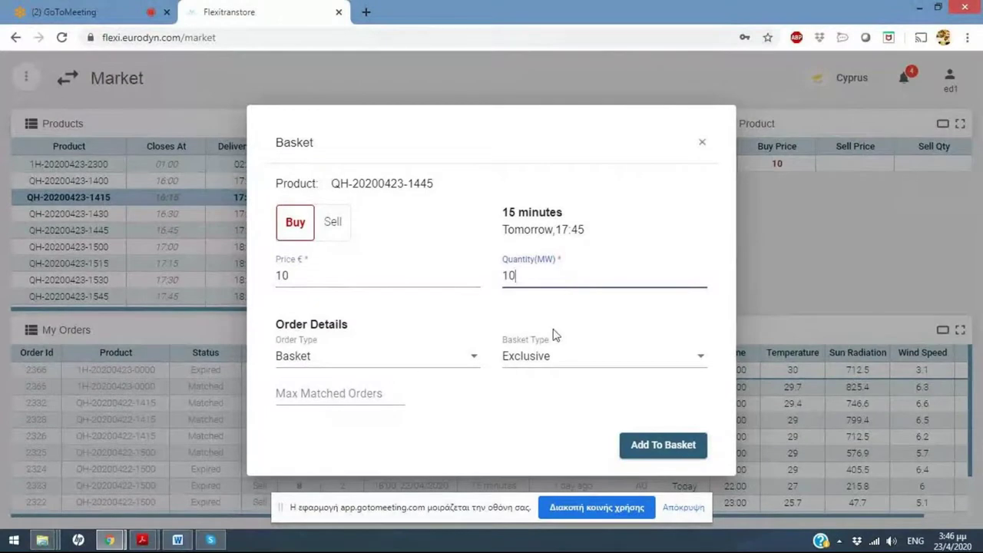
pyautogui.click(551, 355)
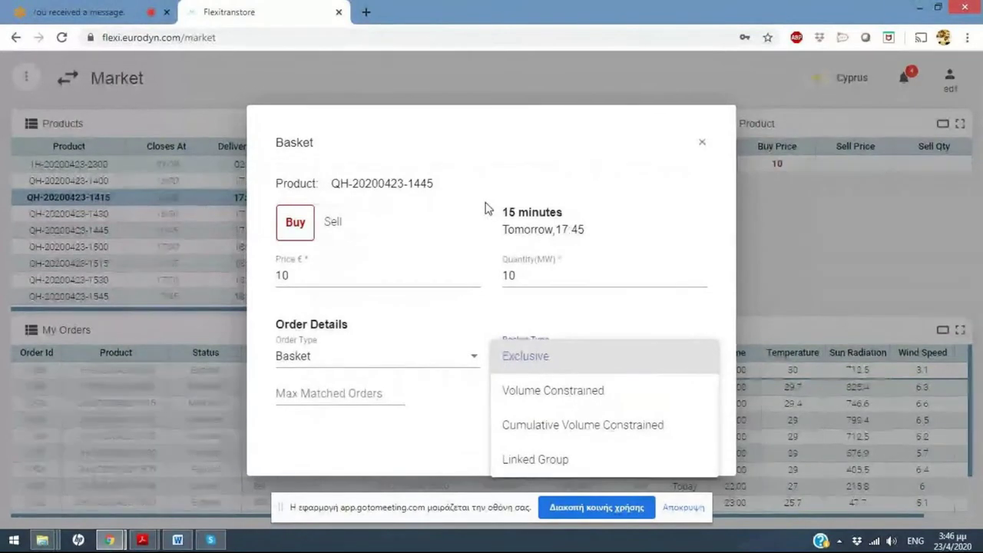
pyautogui.click(443, 338)
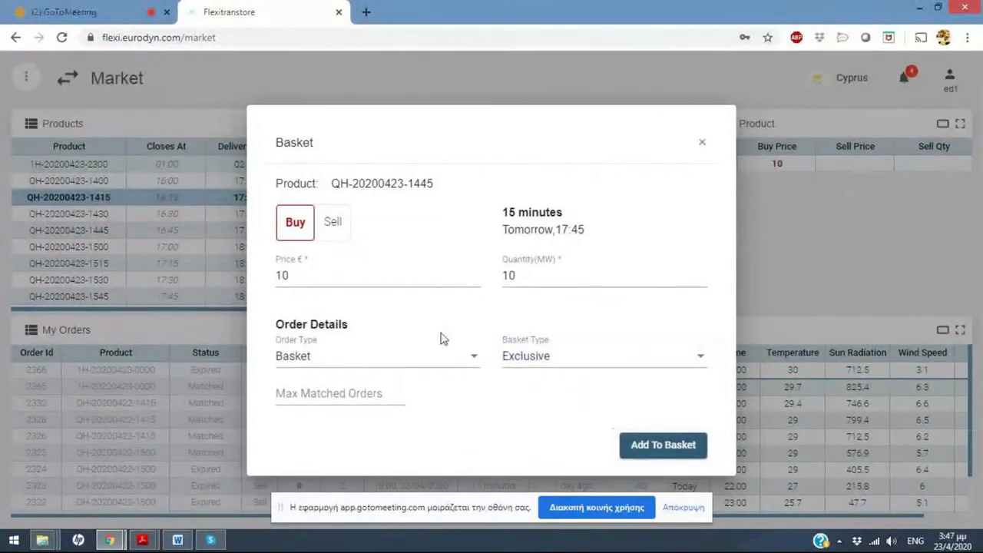
pyautogui.click(347, 395)
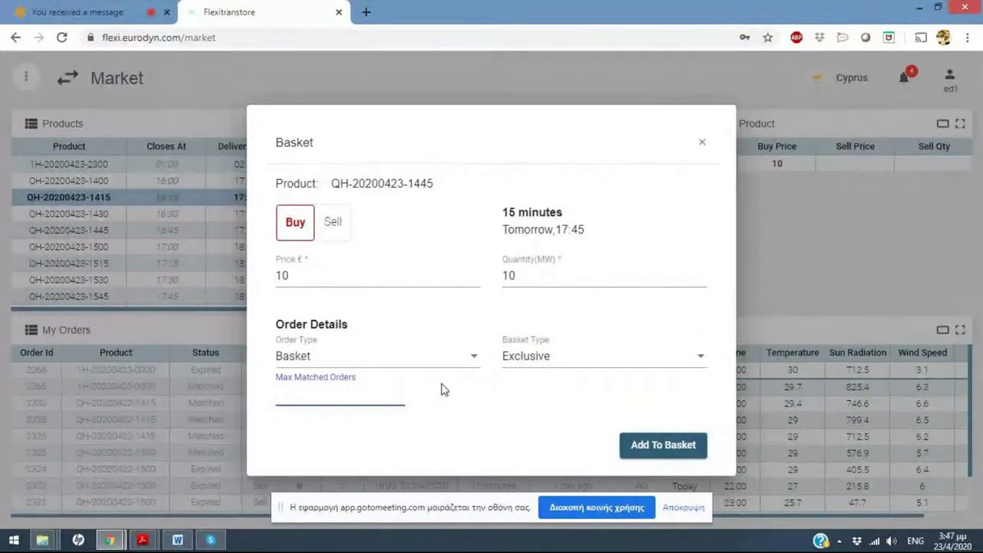
pyautogui.write('3')
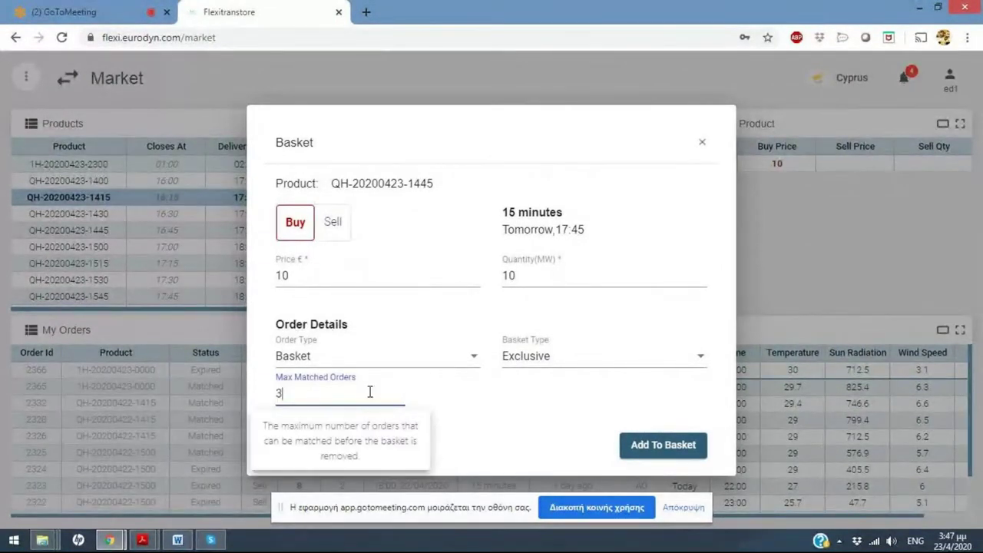
pyautogui.click(650, 449)
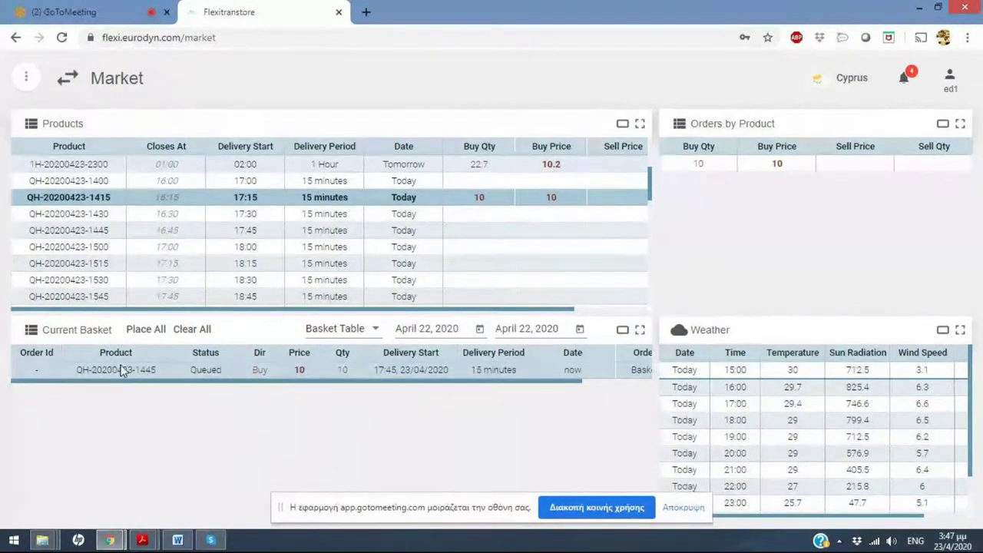
pyautogui.rightClick(390, 245)
pyautogui.click(369, 257)
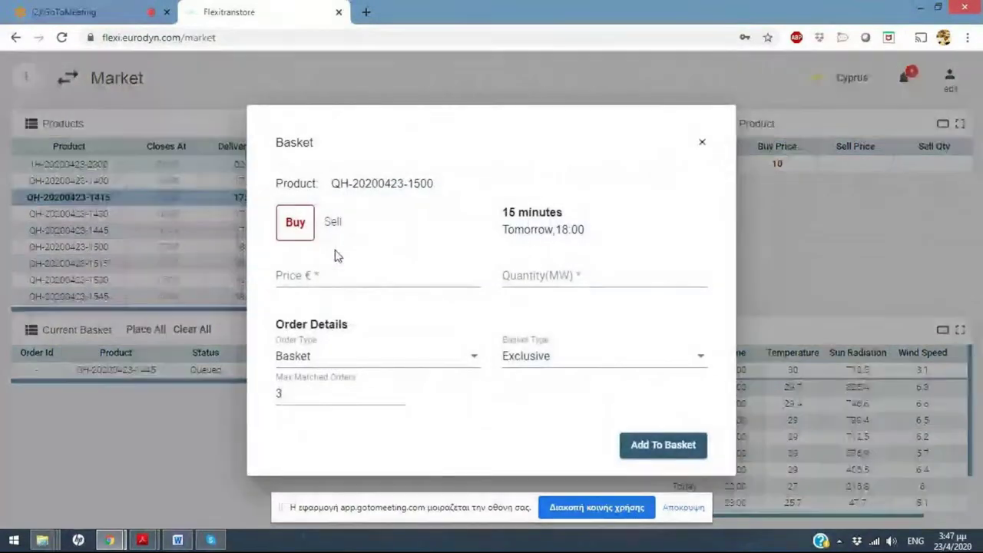
pyautogui.click(331, 273)
pyautogui.write('15')
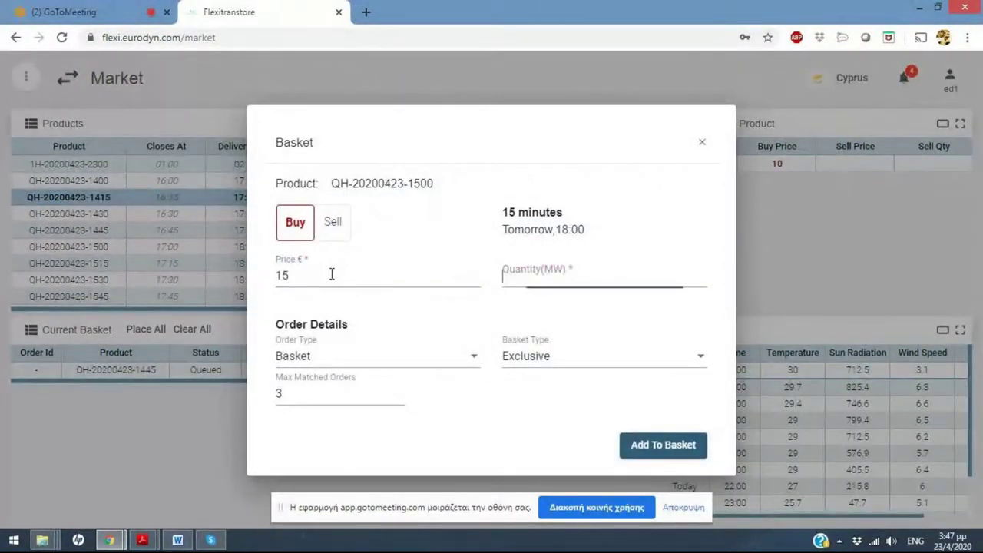
pyautogui.press('Tab')
pyautogui.write('100')
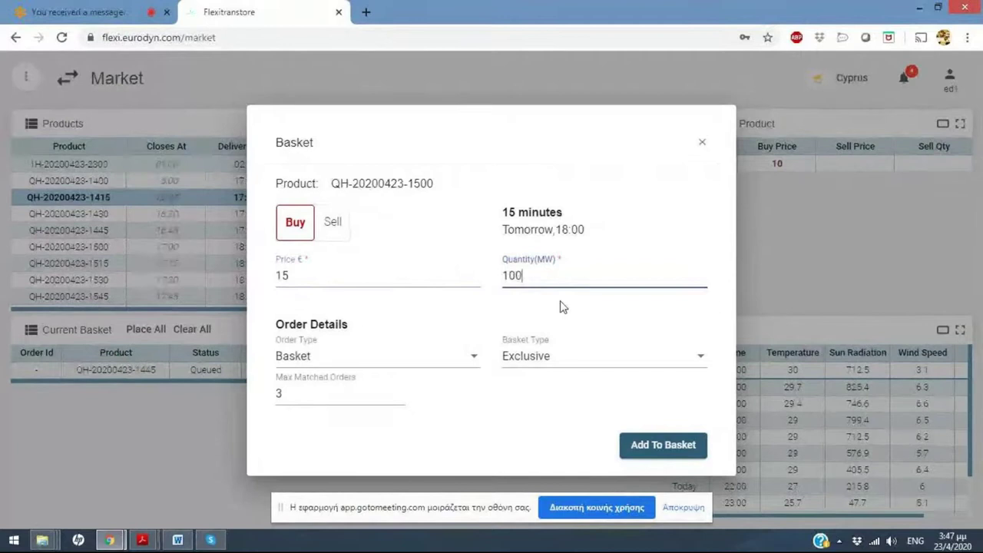
pyautogui.click(662, 446)
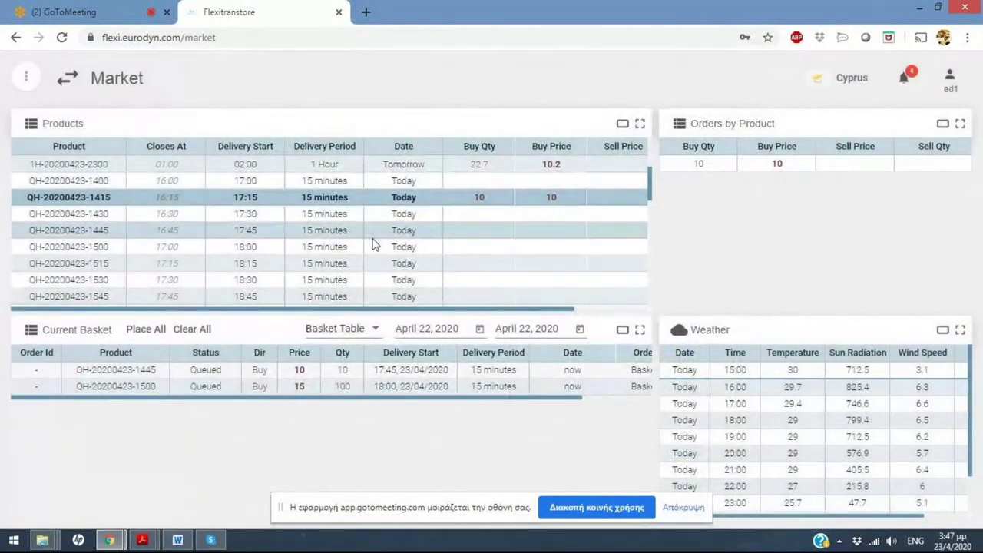
pyautogui.click(378, 295)
pyautogui.click(361, 314)
pyautogui.click(337, 222)
pyautogui.click(342, 280)
pyautogui.press('Tab')
pyautogui.write('20')
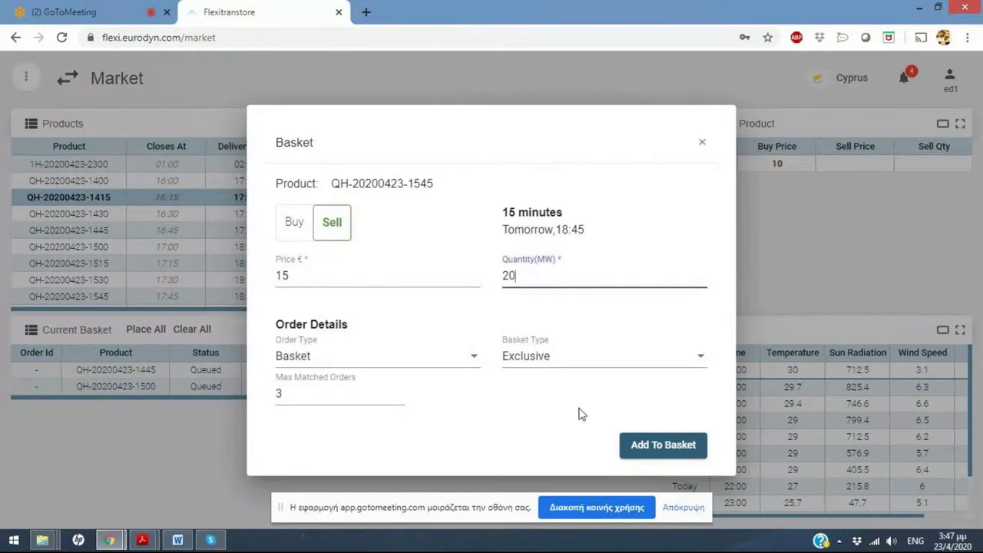
pyautogui.click(660, 446)
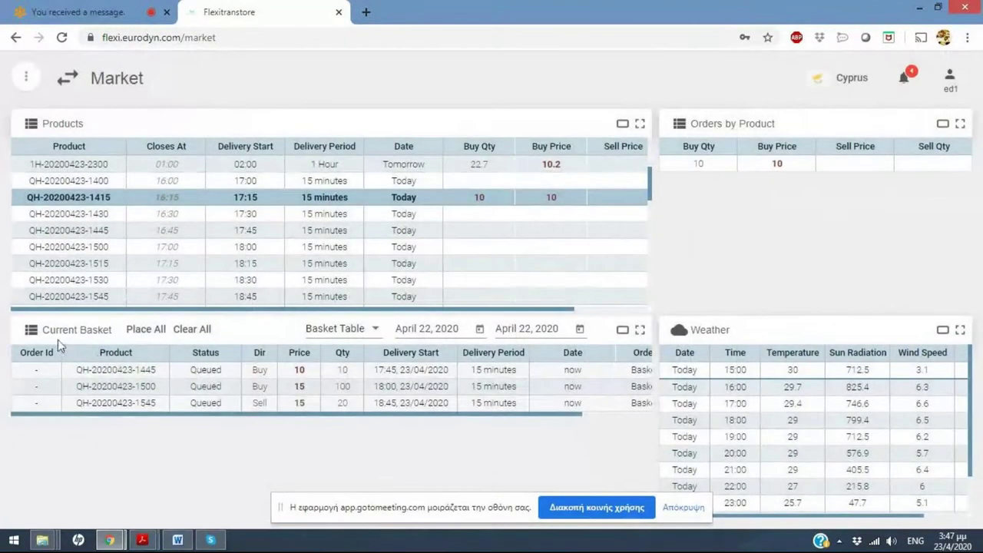
# - Place all the orders in the current basket and confirm
pyautogui.click(145, 329)
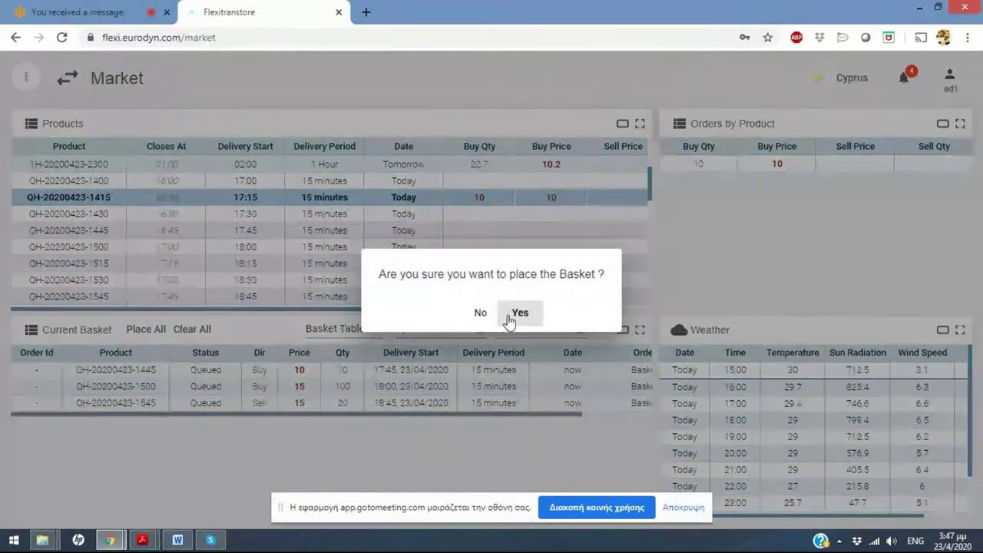
pyautogui.click(520, 314)
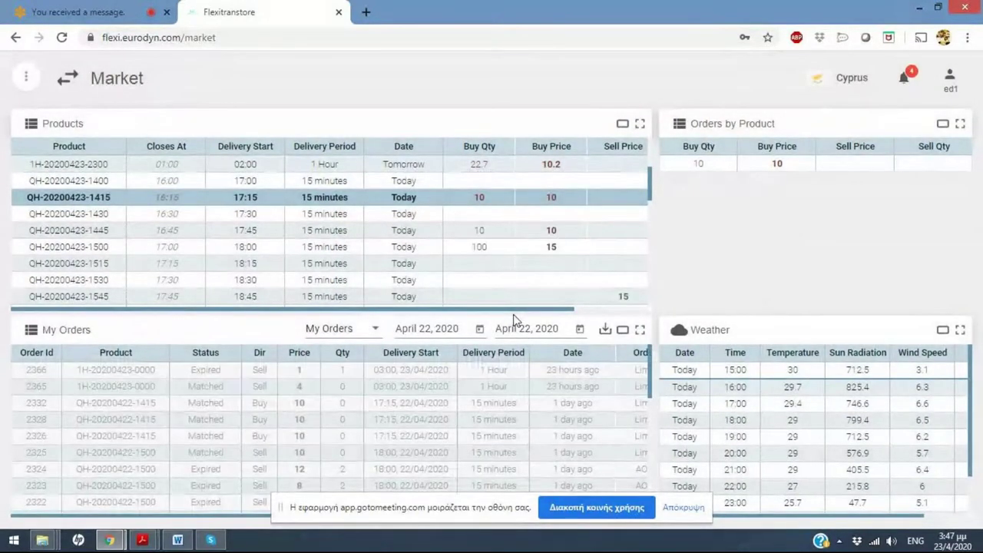
pyautogui.scroll(1, 501, 262)
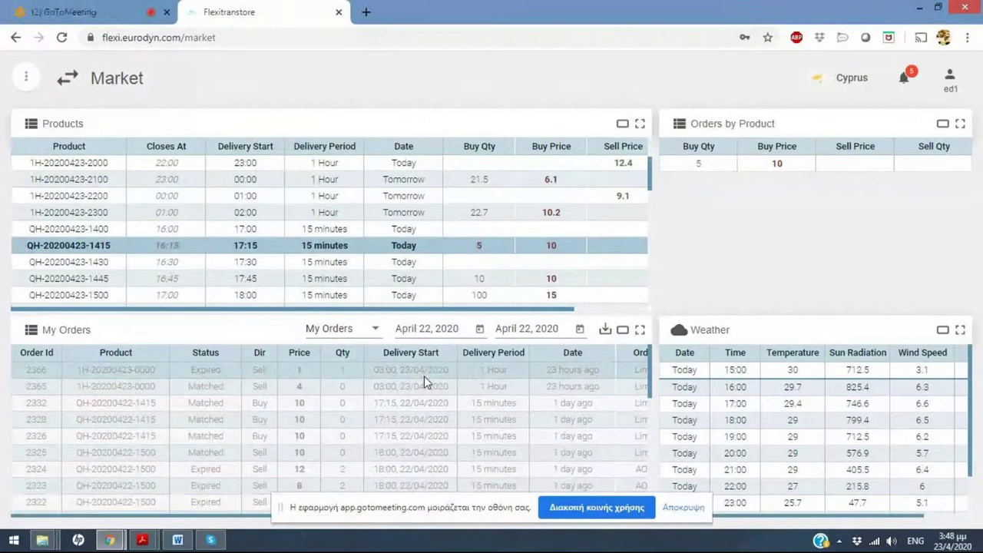
pyautogui.click(394, 269)
pyautogui.click(411, 246)
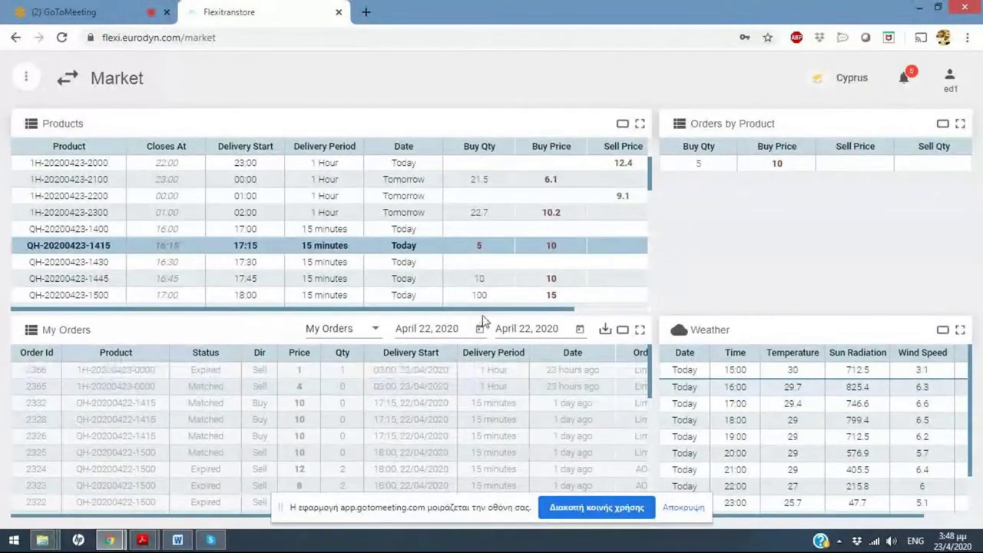
# - Set the end date of the My Orders table to April 23, 2020
pyautogui.click(581, 331)
pyautogui.click(632, 249)
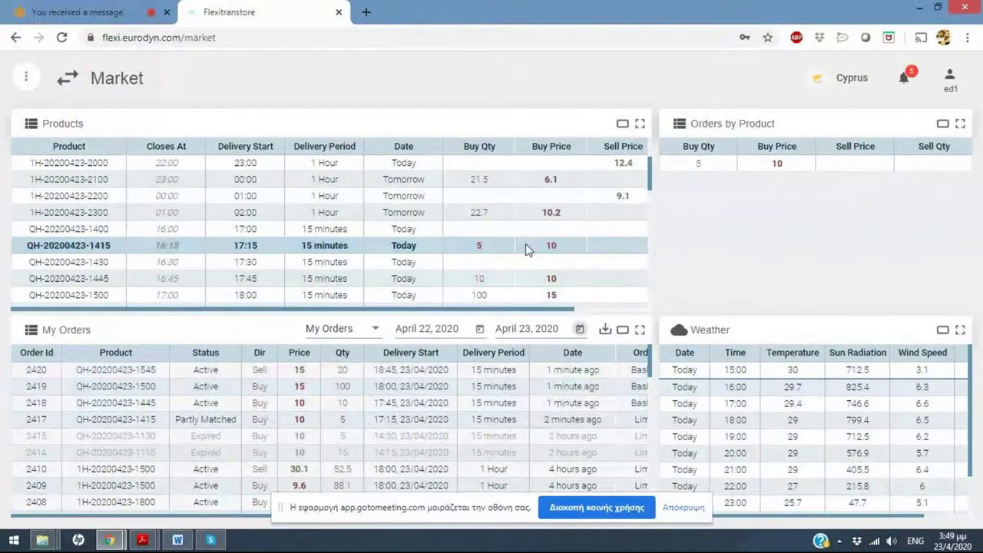
pyautogui.moveTo(332, 391)
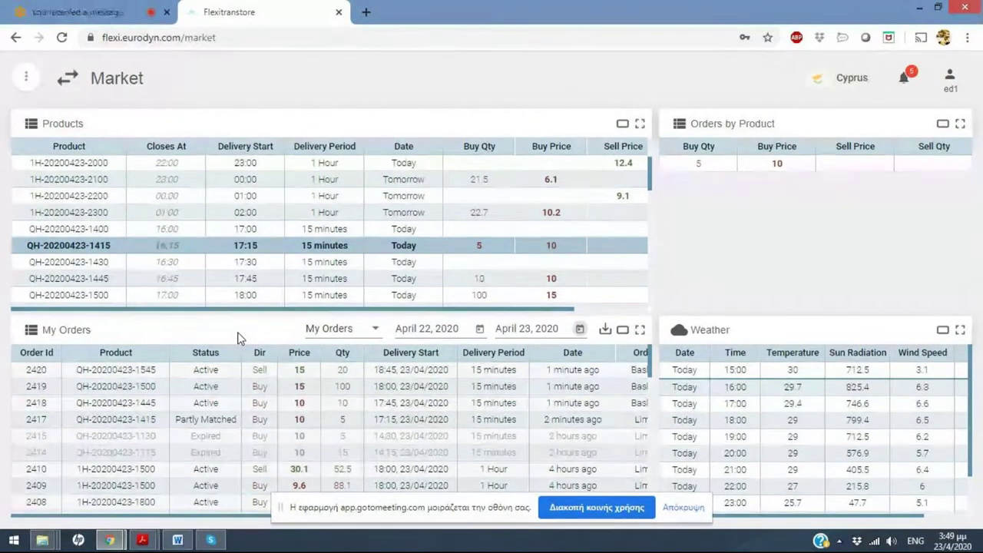
pyautogui.moveTo(311, 427)
pyautogui.scroll(-1, 311, 428)
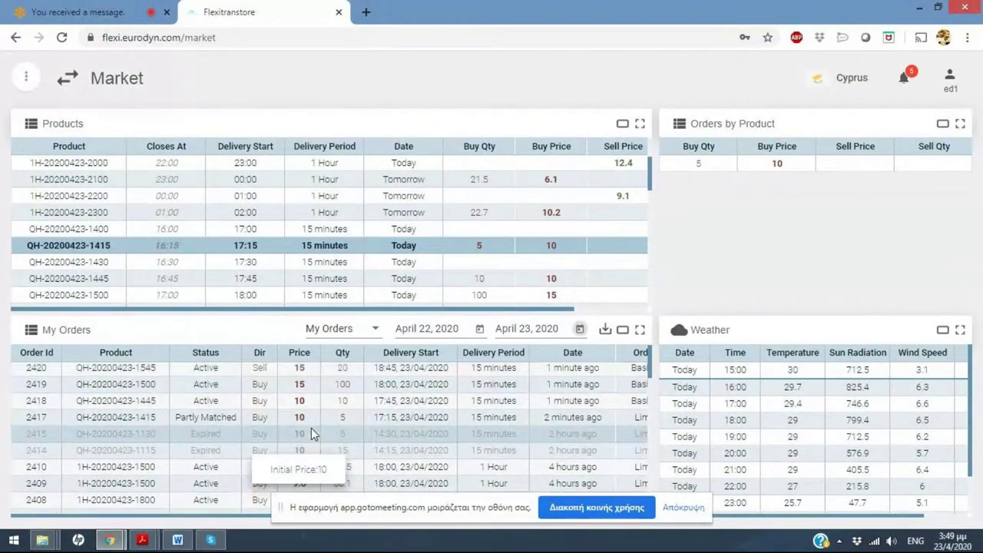
pyautogui.scroll(1, 311, 423)
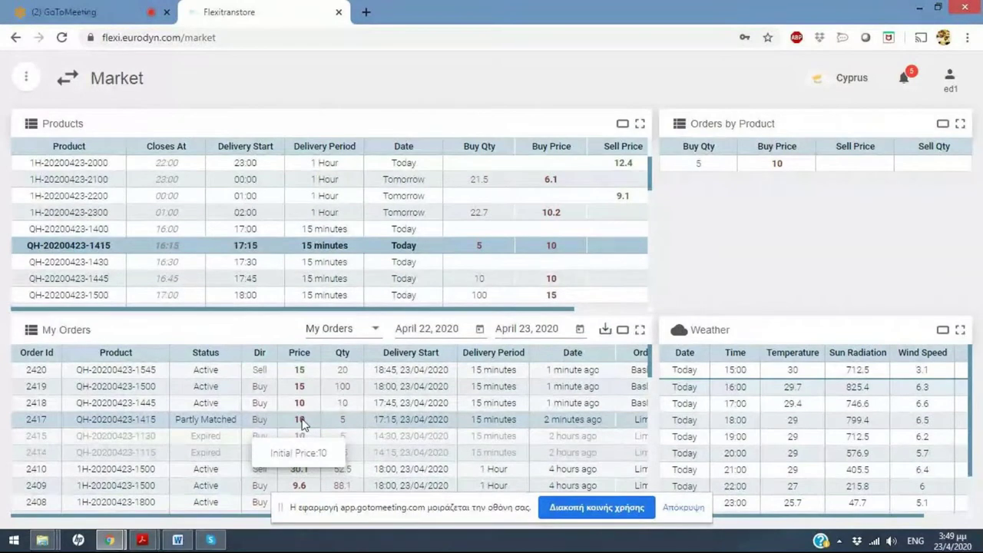
pyautogui.moveTo(344, 424)
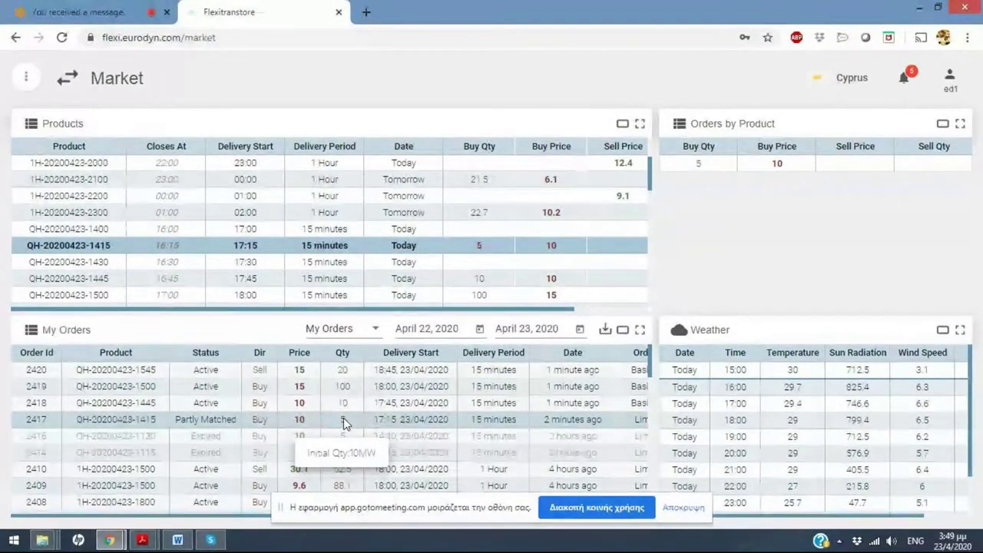
pyautogui.rightClick(344, 423)
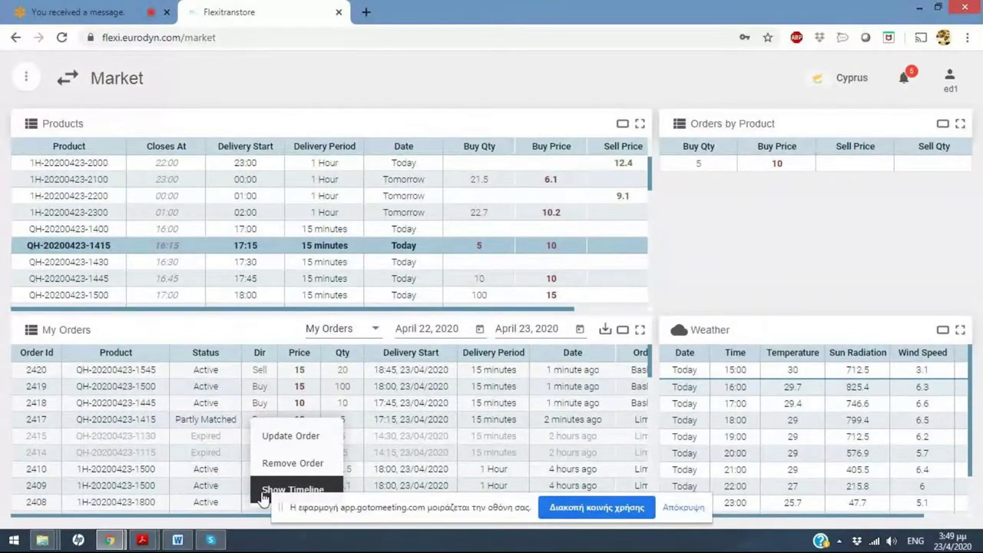
pyautogui.click(293, 490)
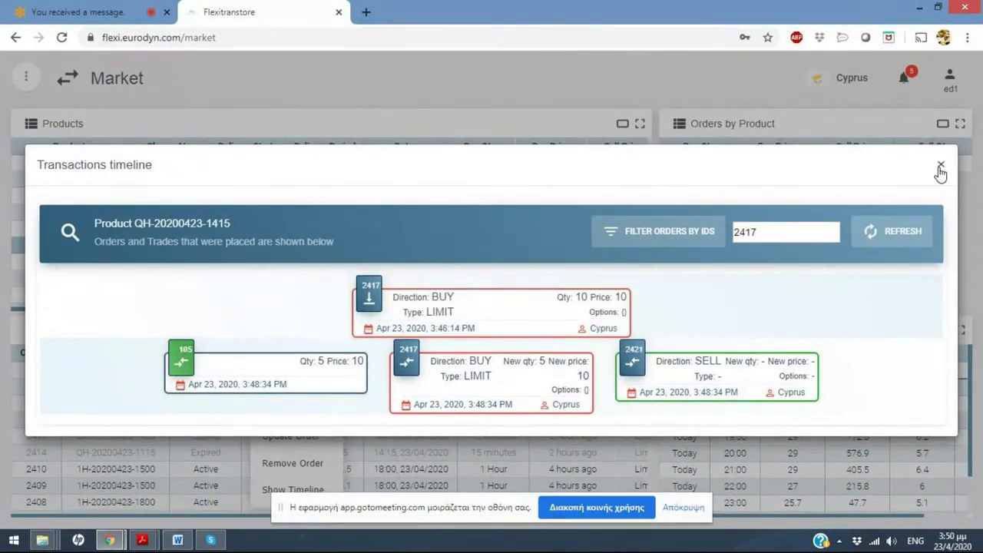
pyautogui.click(942, 168)
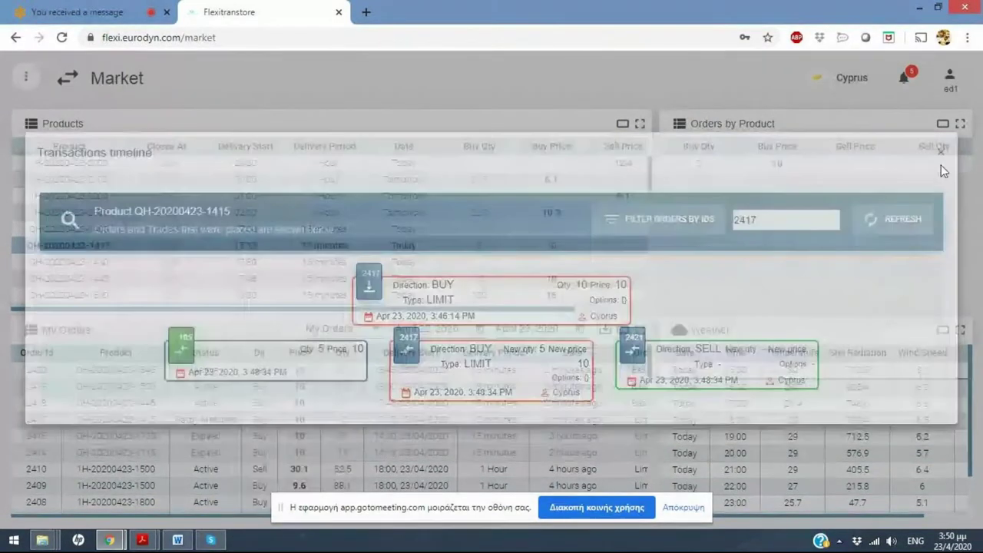
pyautogui.scroll(3, 550, 247)
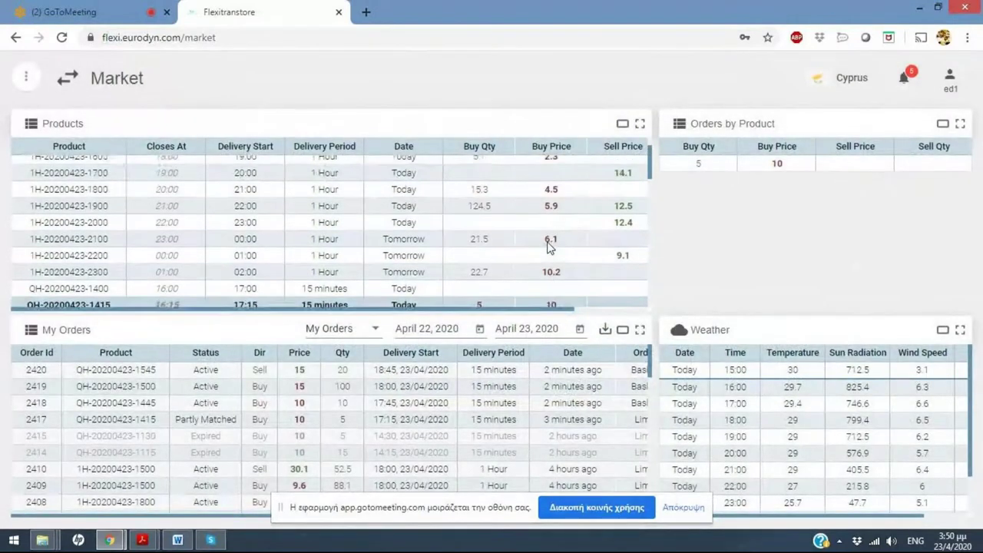
pyautogui.scroll(-5, 550, 247)
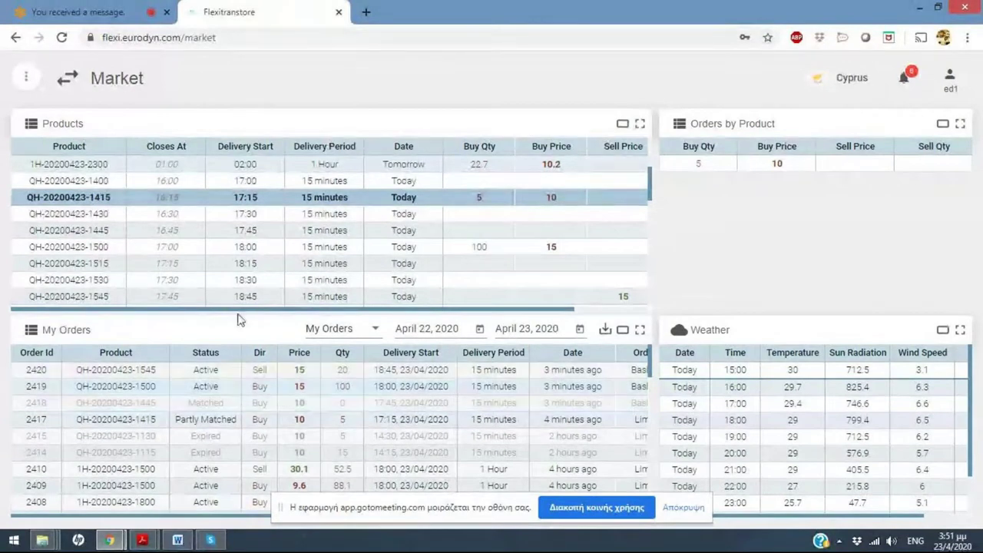
pyautogui.scroll(2, 291, 242)
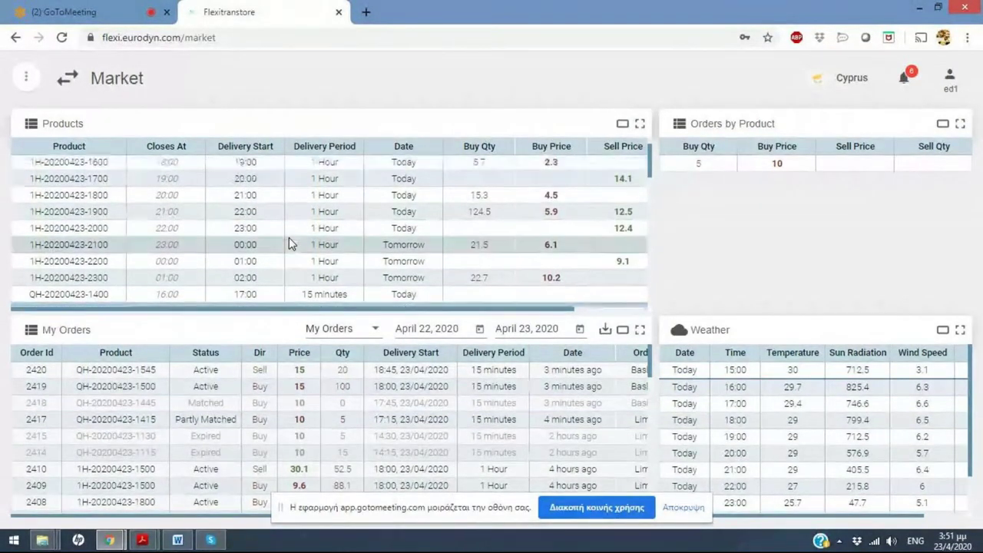
pyautogui.scroll(-1, 290, 242)
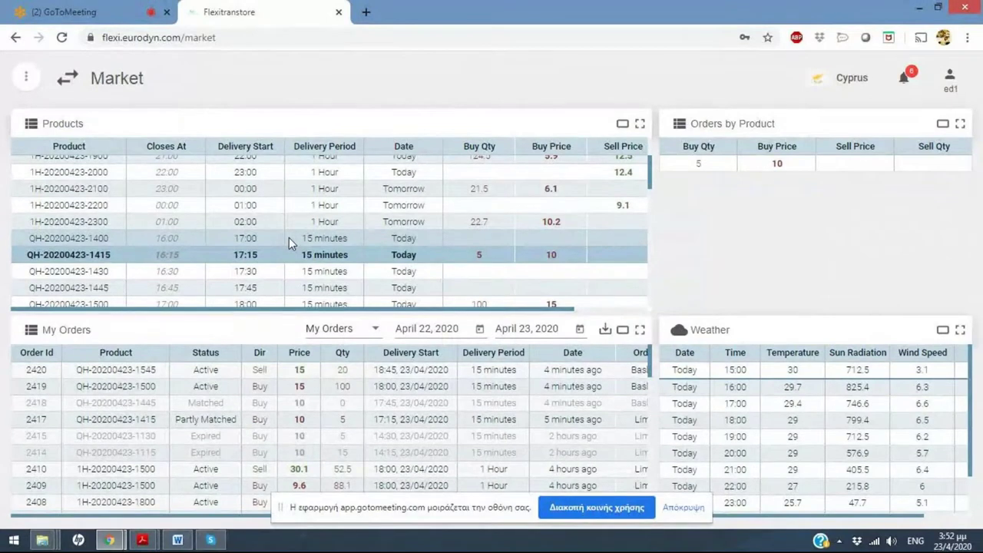
pyautogui.click(289, 240)
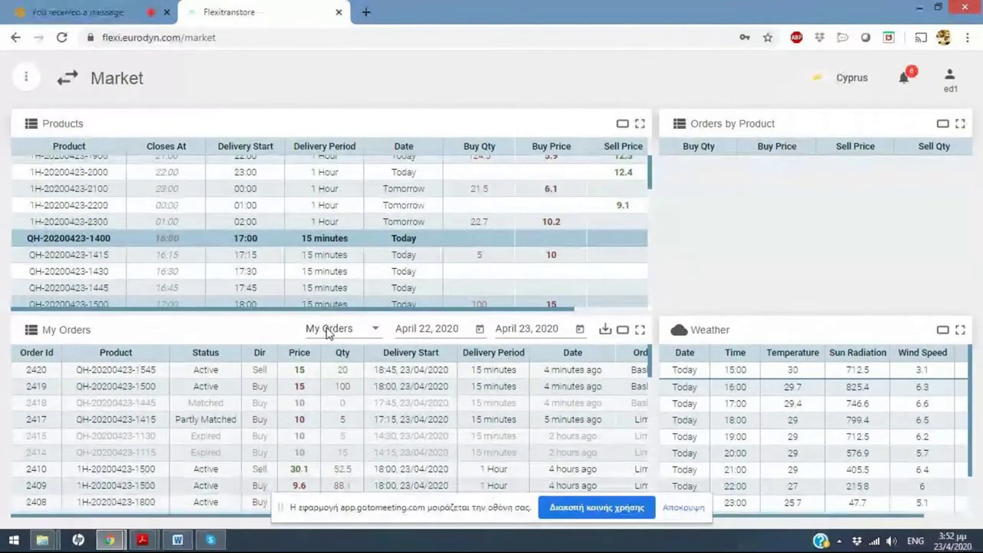
# - Switch the My Orders table to My Trades and review the new trade notifications
pyautogui.click(329, 338)
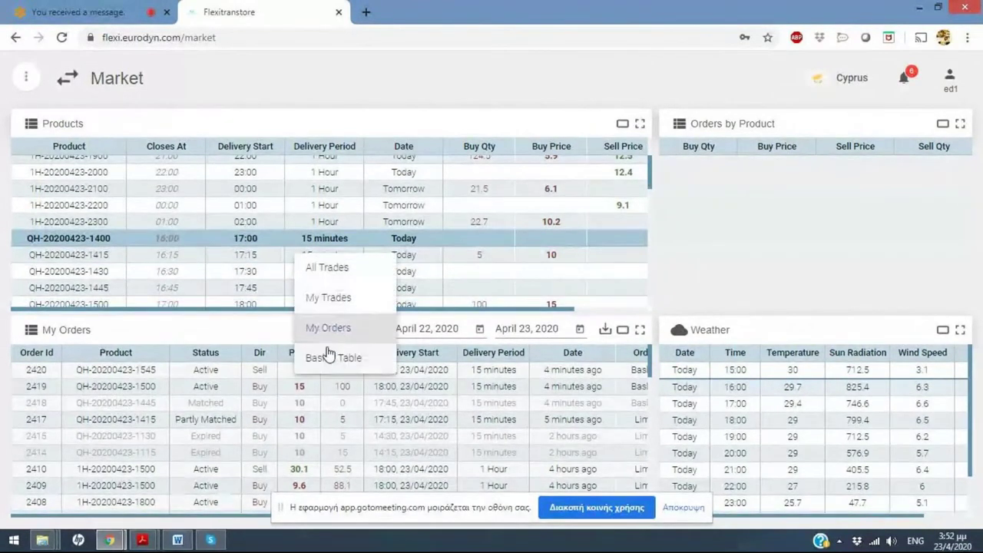
pyautogui.click(328, 299)
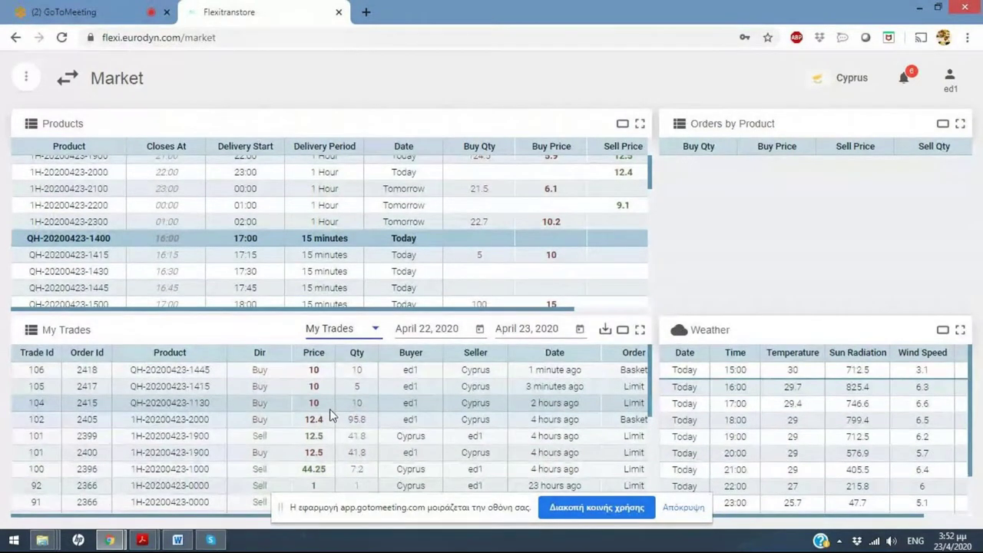
pyautogui.click(906, 81)
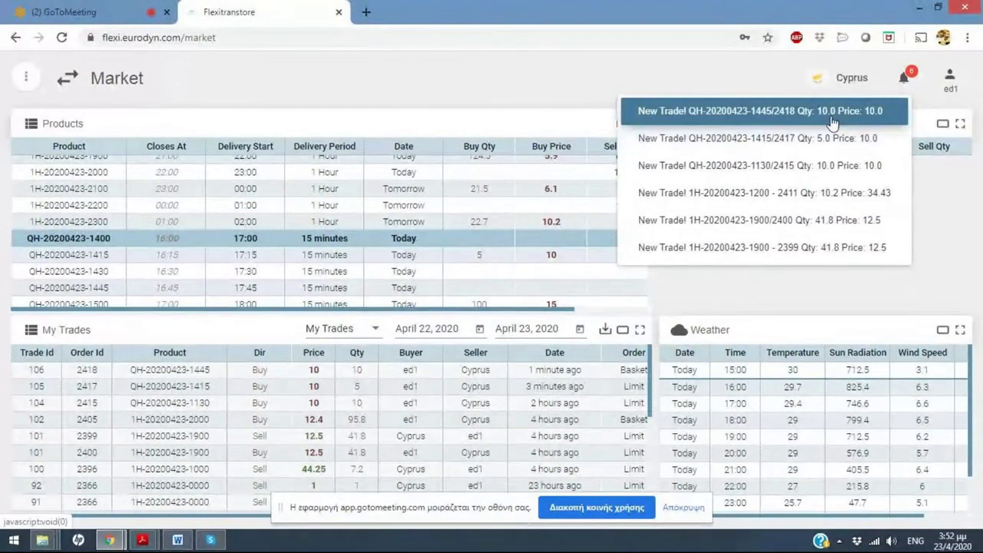
pyautogui.click(656, 93)
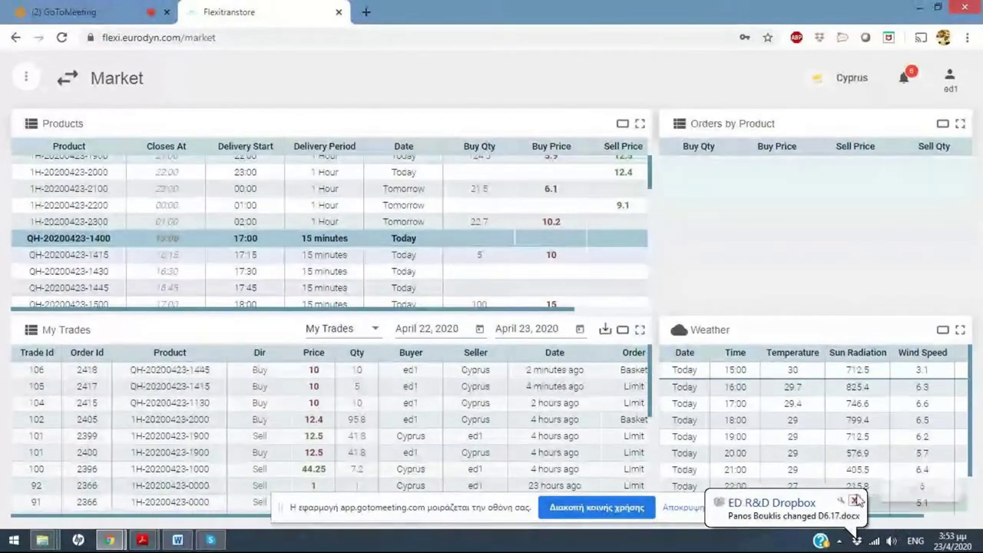
# - Stop sharing the screen with the GoToMeeting session
pyautogui.click(622, 507)
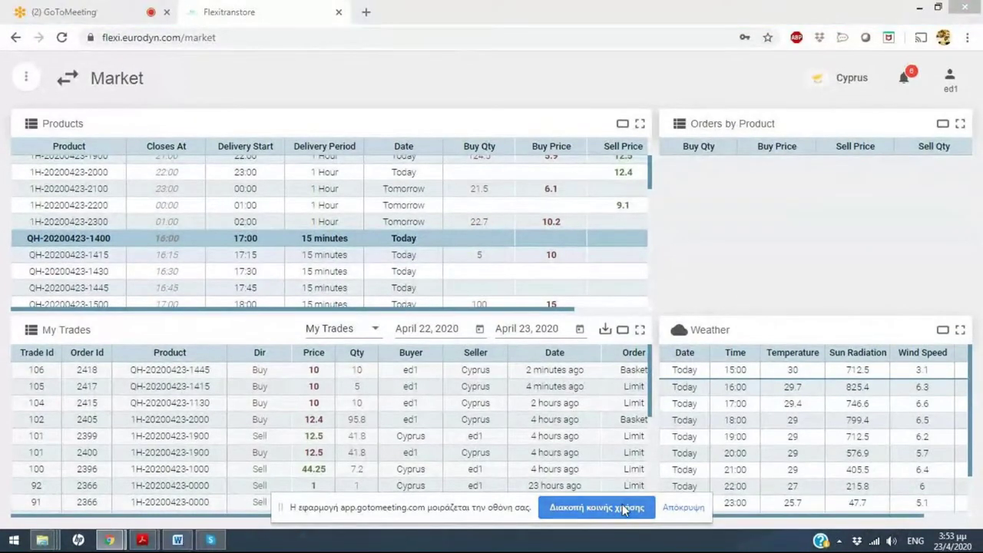